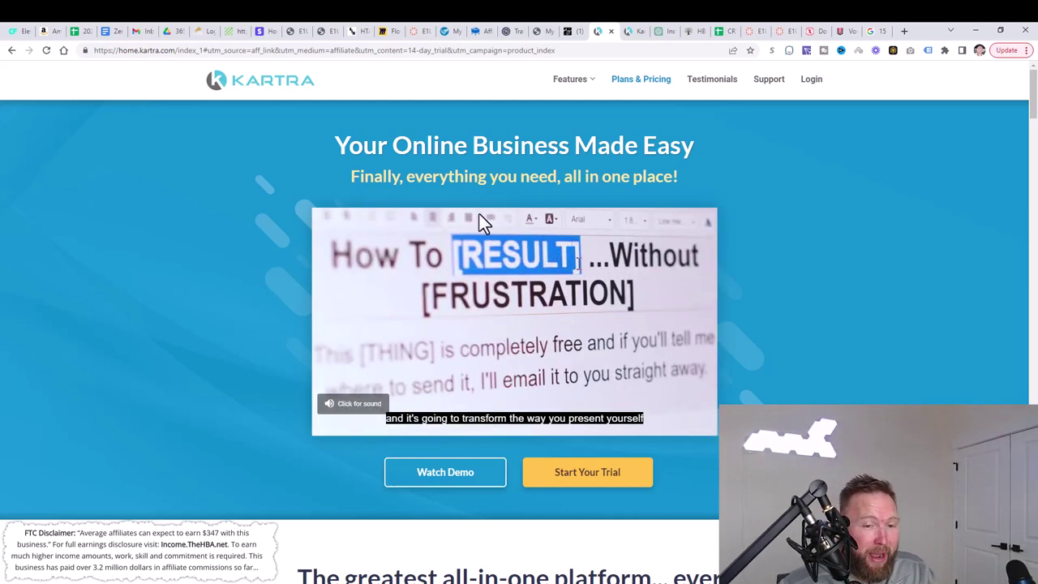
Step: Switch from the public sales page to the browser tab showing the Kartra dashboard
mouse_move(479, 214)
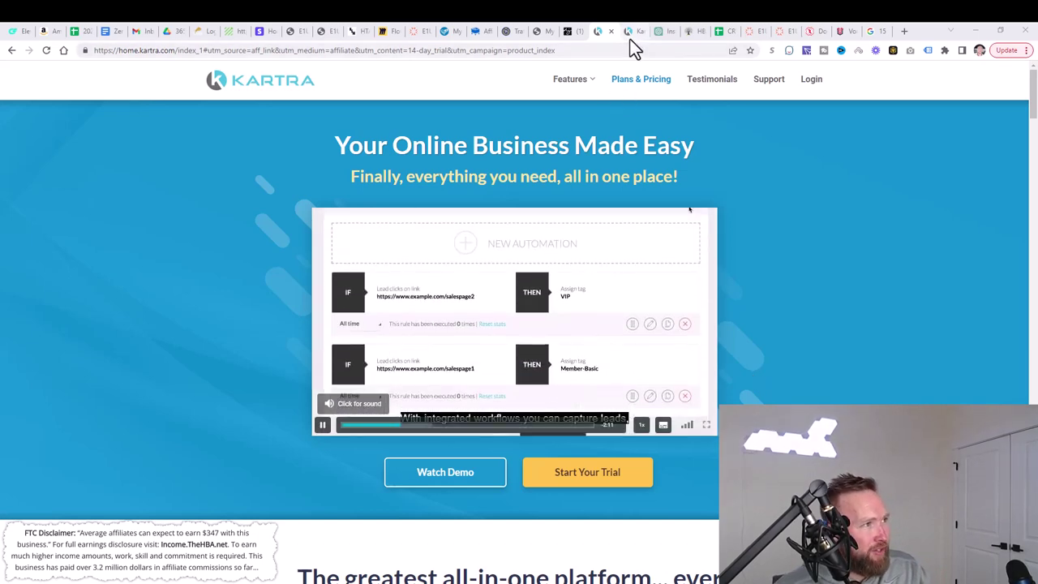
left_click(631, 34)
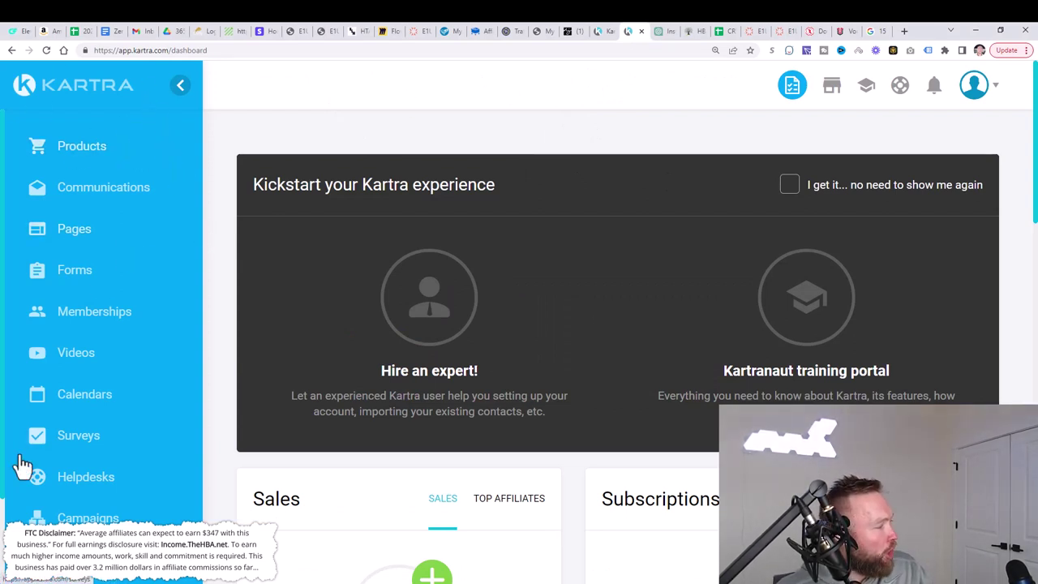
Step: Go to Available campaigns and submit the Zero To 10k share code, which is already imported
left_click(117, 517)
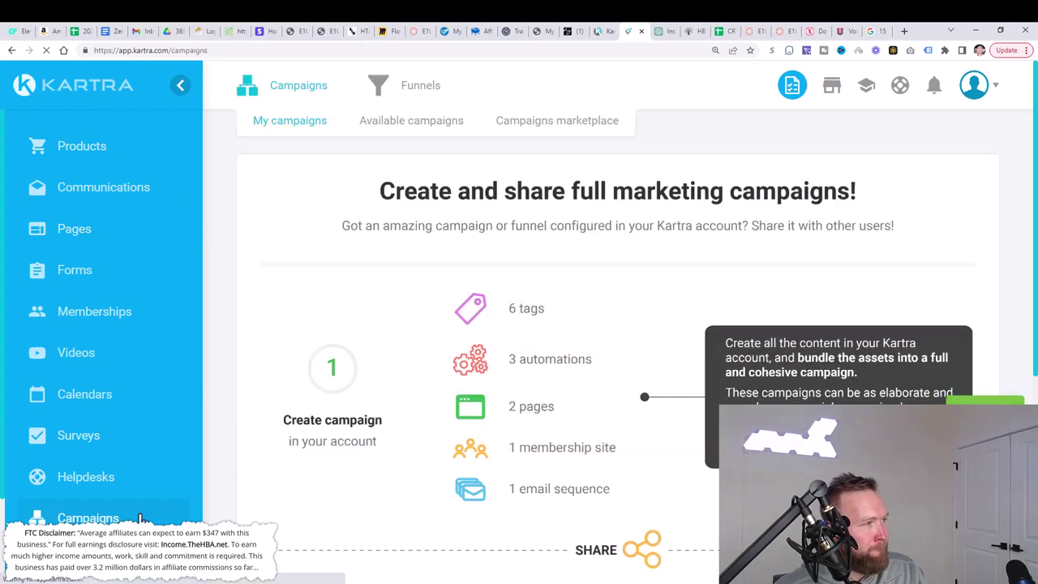
left_click(429, 138)
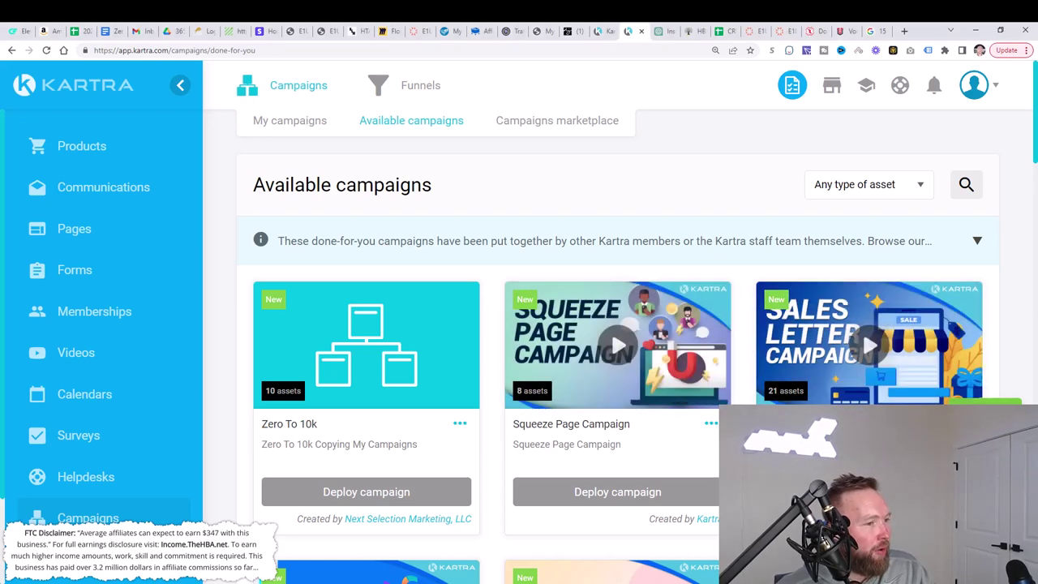
left_click(977, 413)
type("Gte0NCyJuoQ")
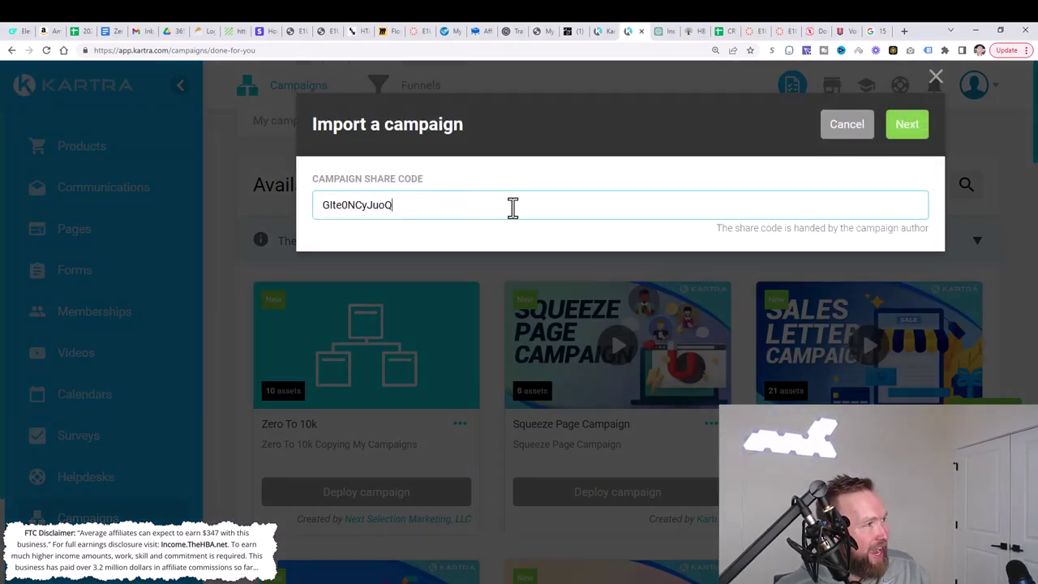
left_click_drag(406, 212, 331, 202)
left_click(892, 133)
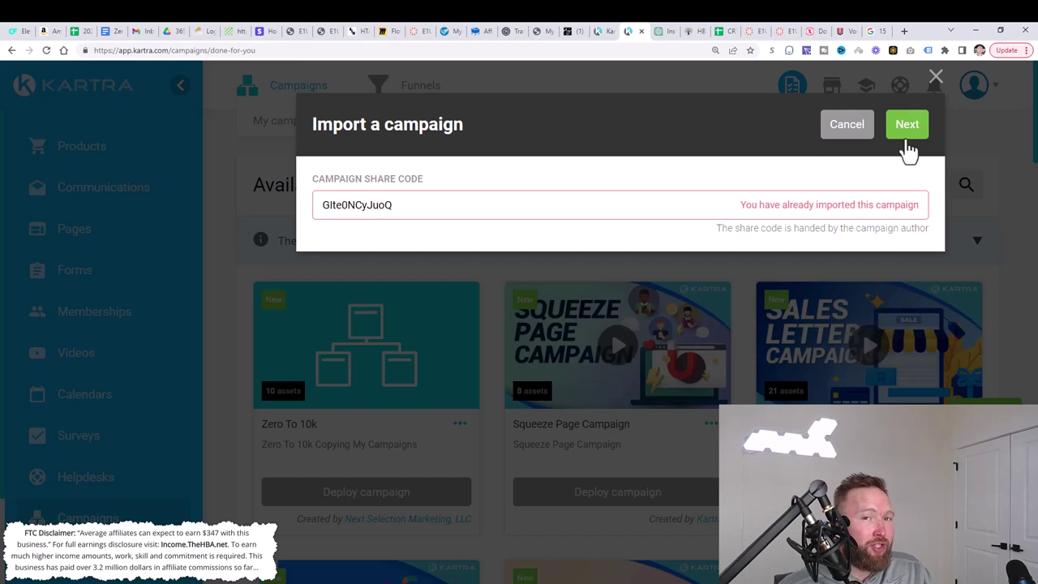
left_click(935, 78)
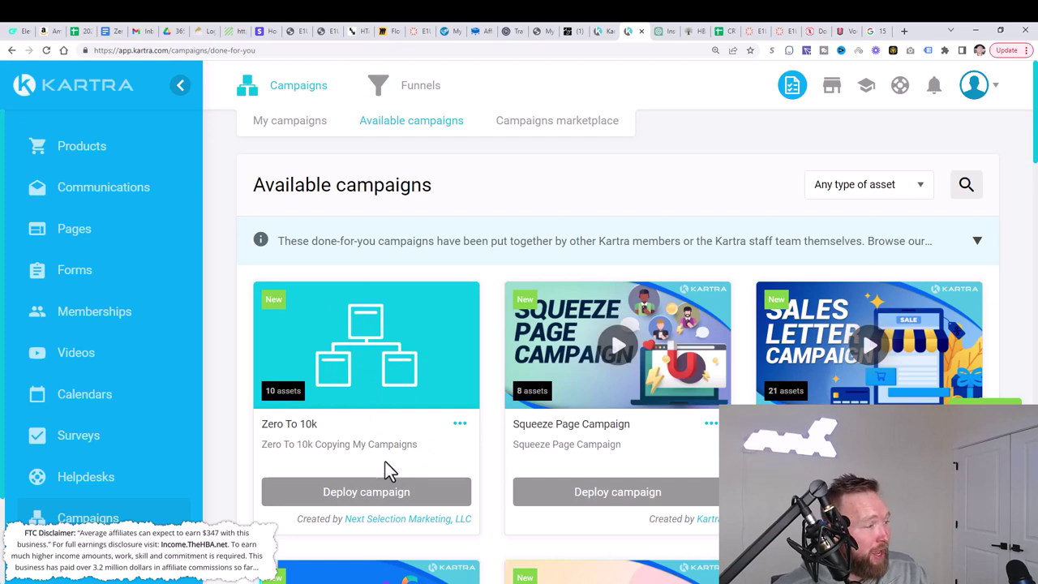
Step: Deploy the Zero To 10k campaign with the prefix DFY and view the resulting pages list
left_click(406, 493)
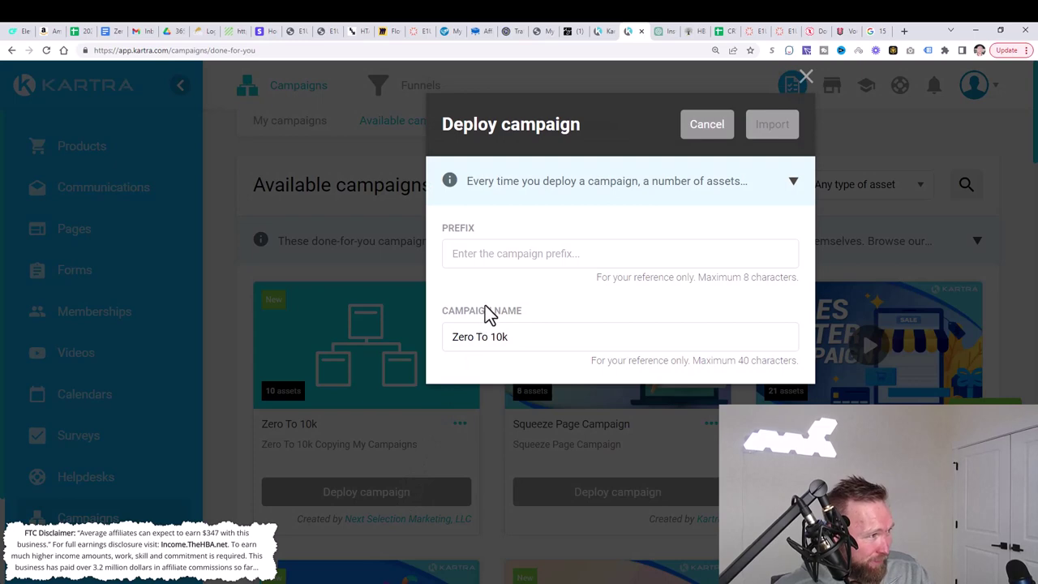
left_click(509, 253)
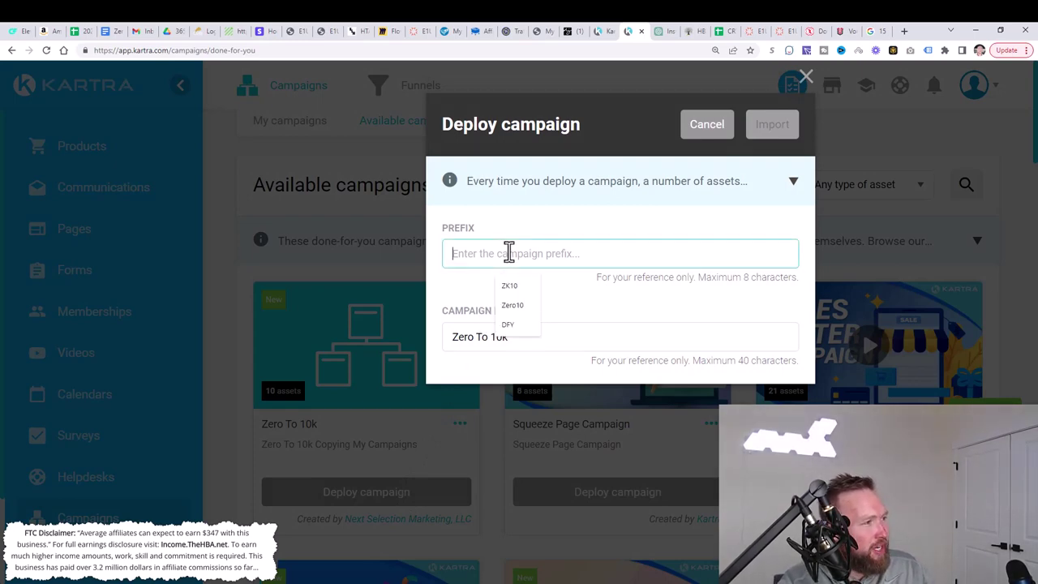
type("DFY")
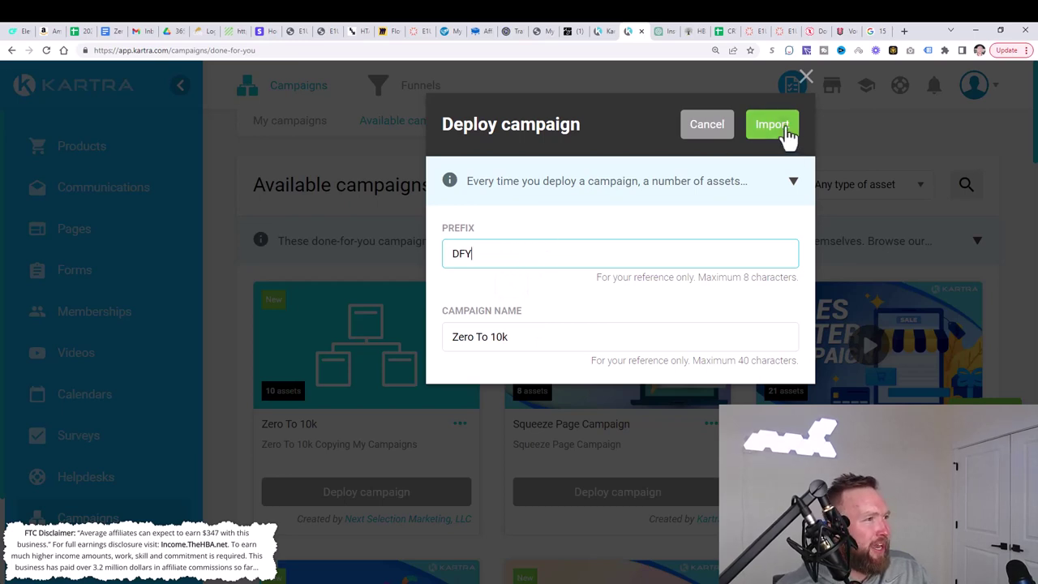
left_click(772, 126)
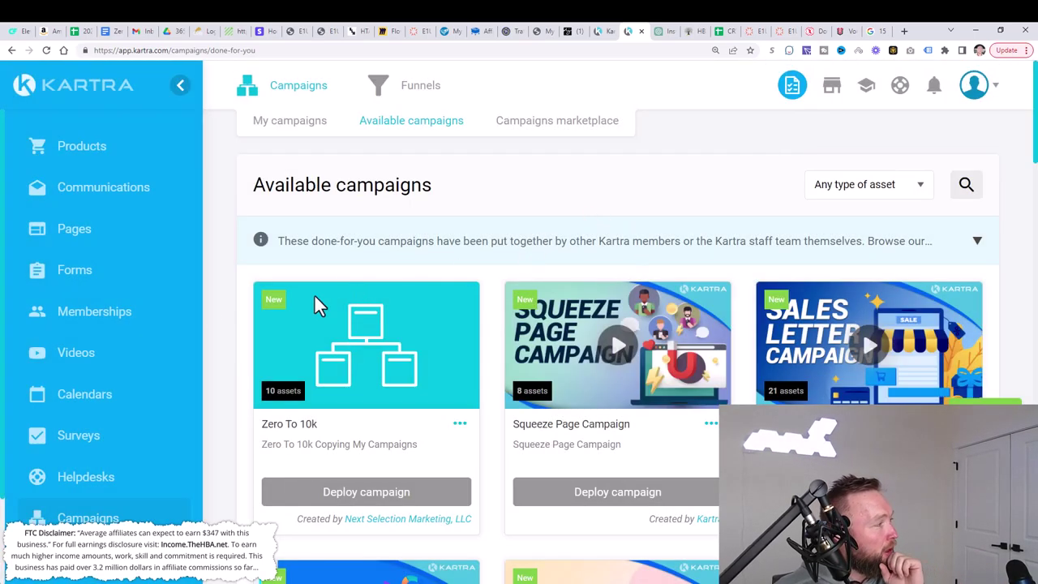
left_click(96, 231)
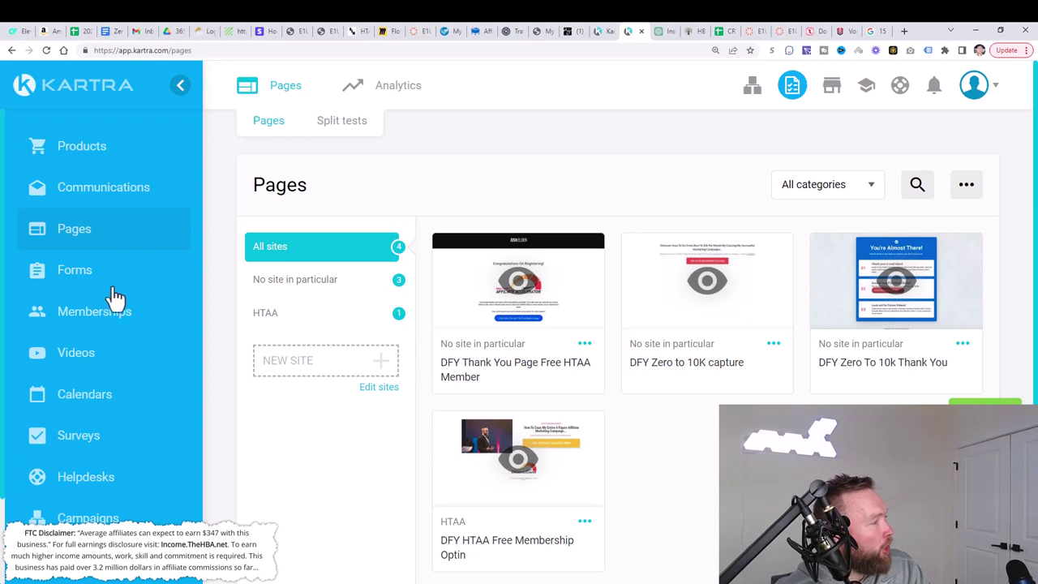
Step: Look over the deployed DFY forms and membership, then return to the pages list
left_click(81, 278)
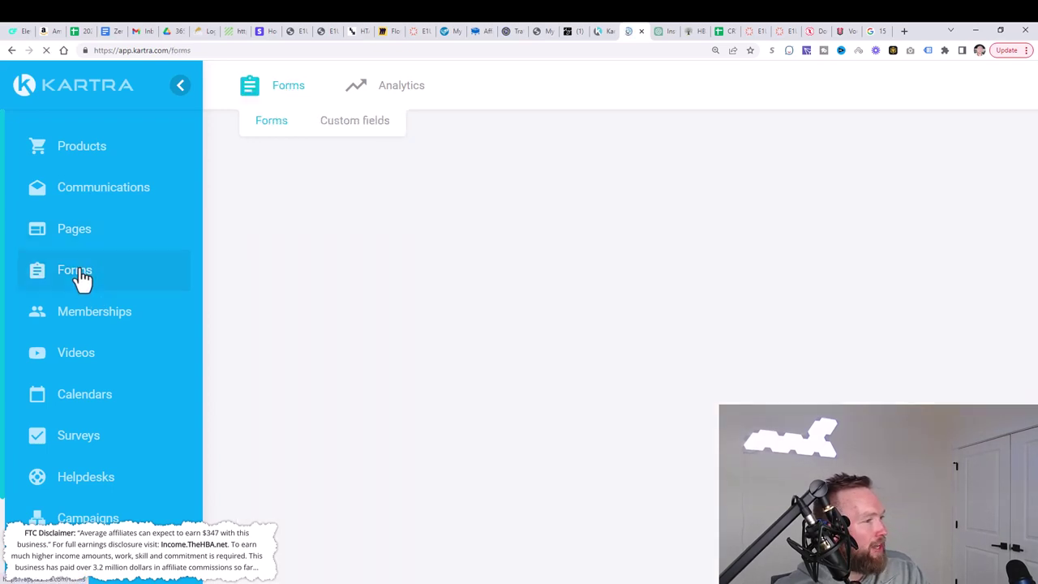
left_click(92, 325)
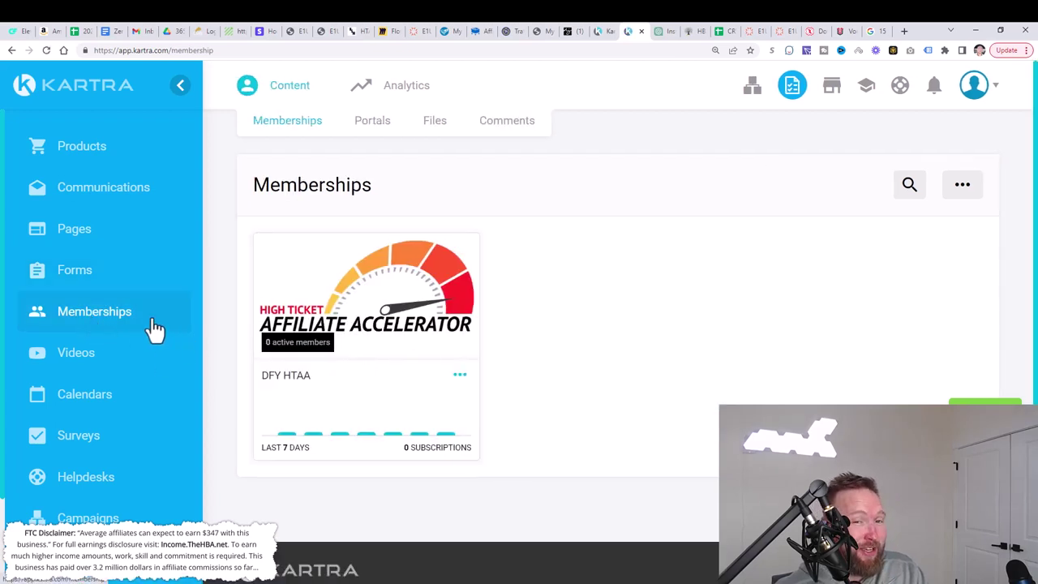
left_click(88, 237)
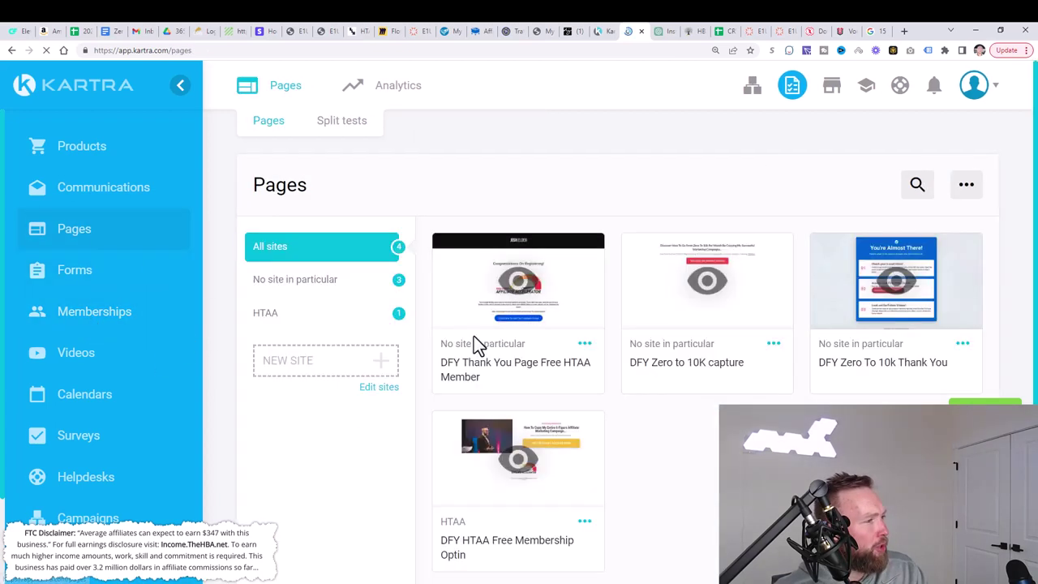
Step: Preview the DFY Zero to 10K capture page and the DFY HTAA Free Membership Optin page
left_click(703, 284)
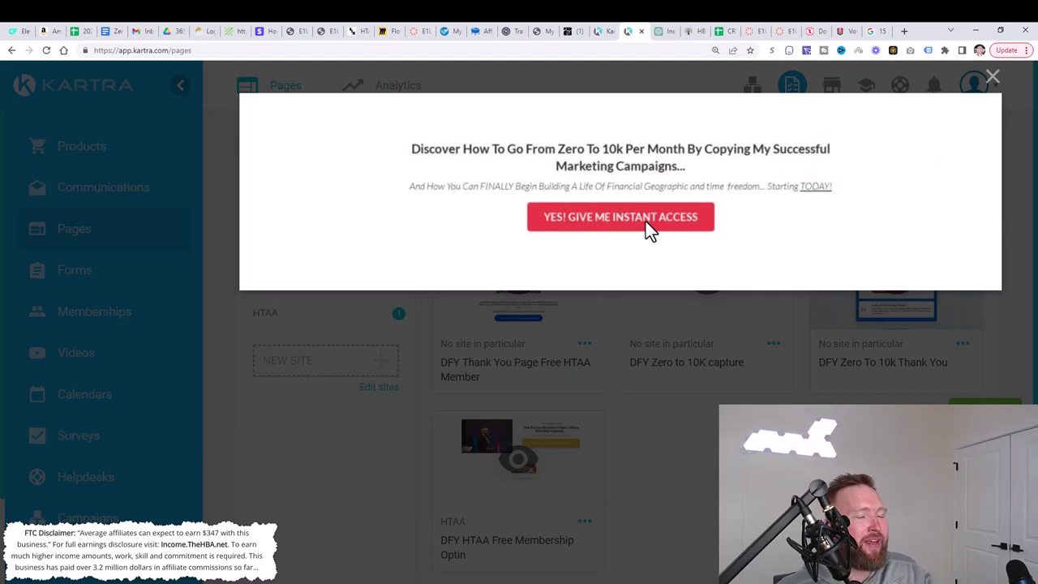
left_click(990, 82)
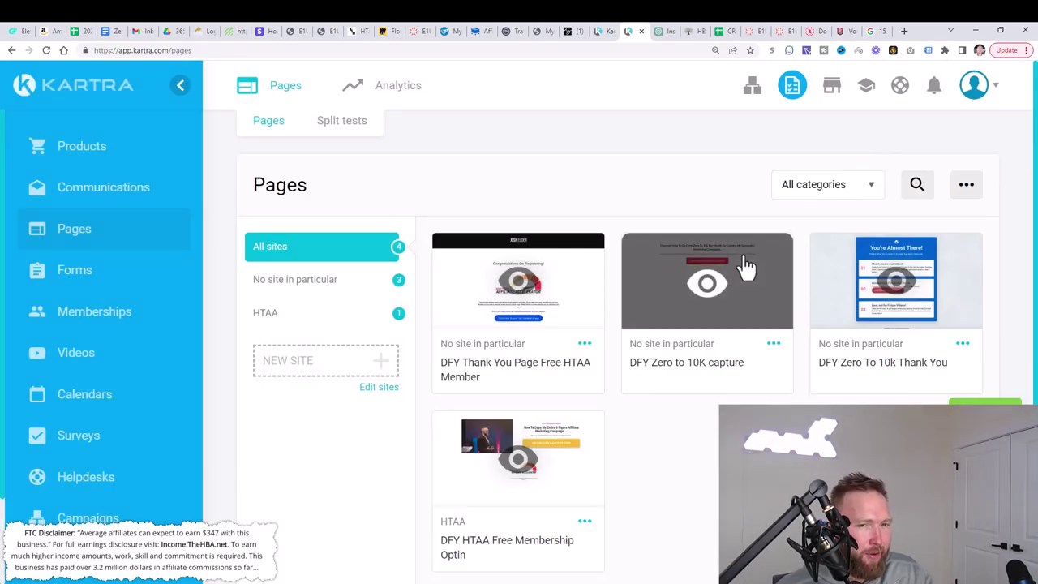
left_click(517, 447)
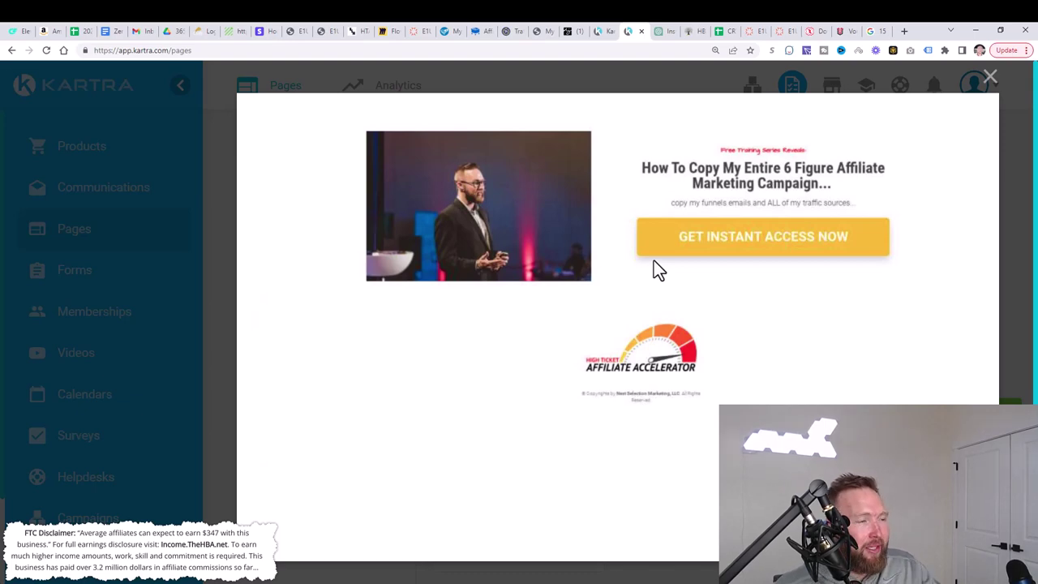
left_click(990, 77)
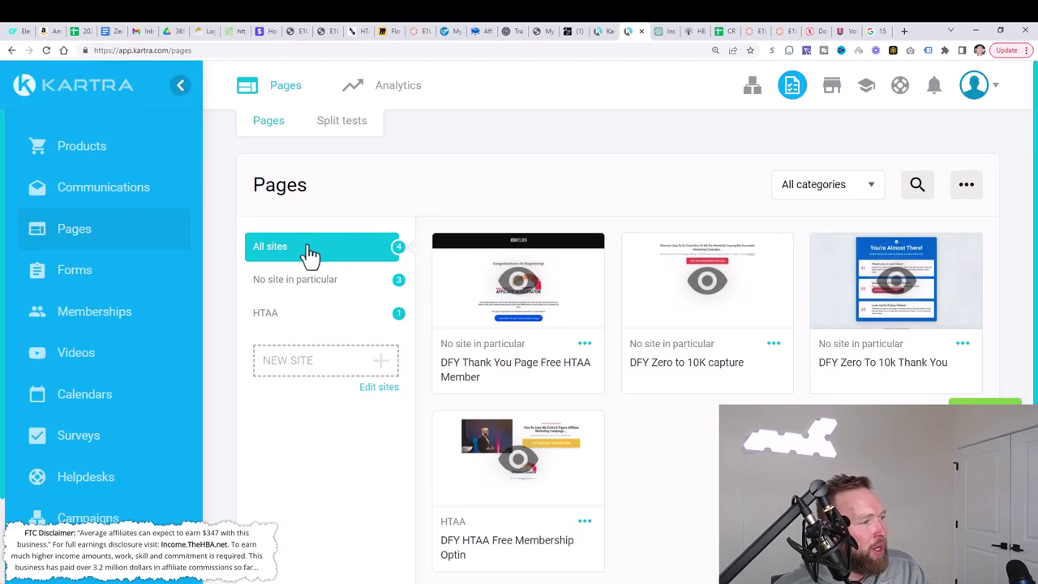
left_click(98, 323)
Step: Edit the DFY HTAA membership, save its basic info, and launch the content builder
left_click(458, 377)
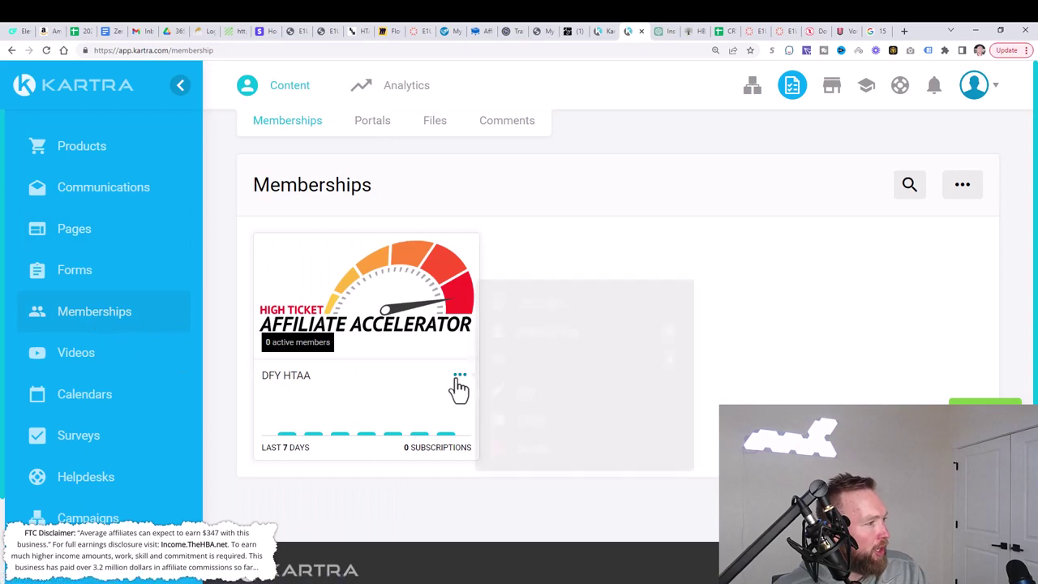
left_click(531, 398)
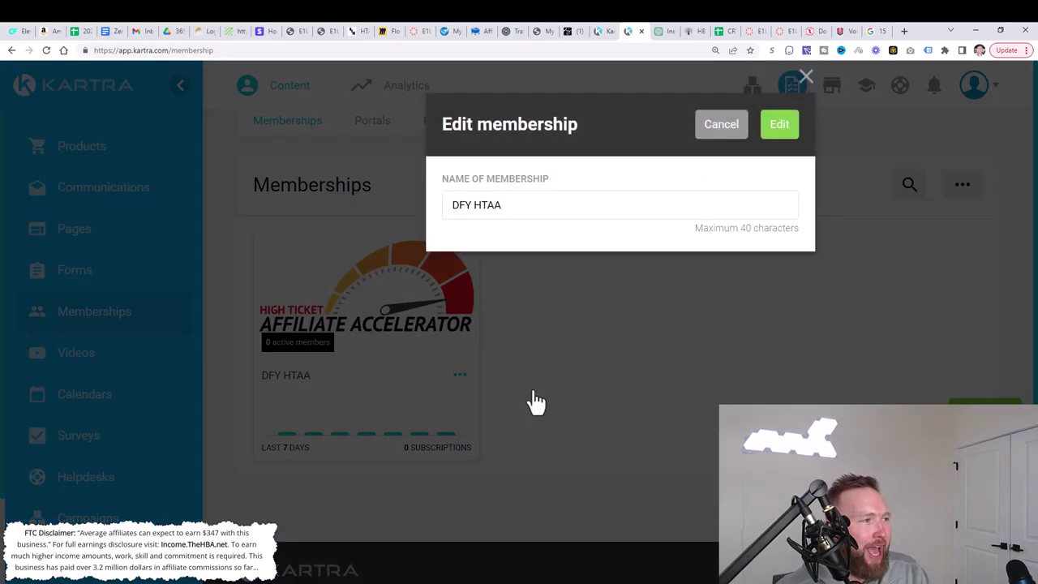
left_click(781, 133)
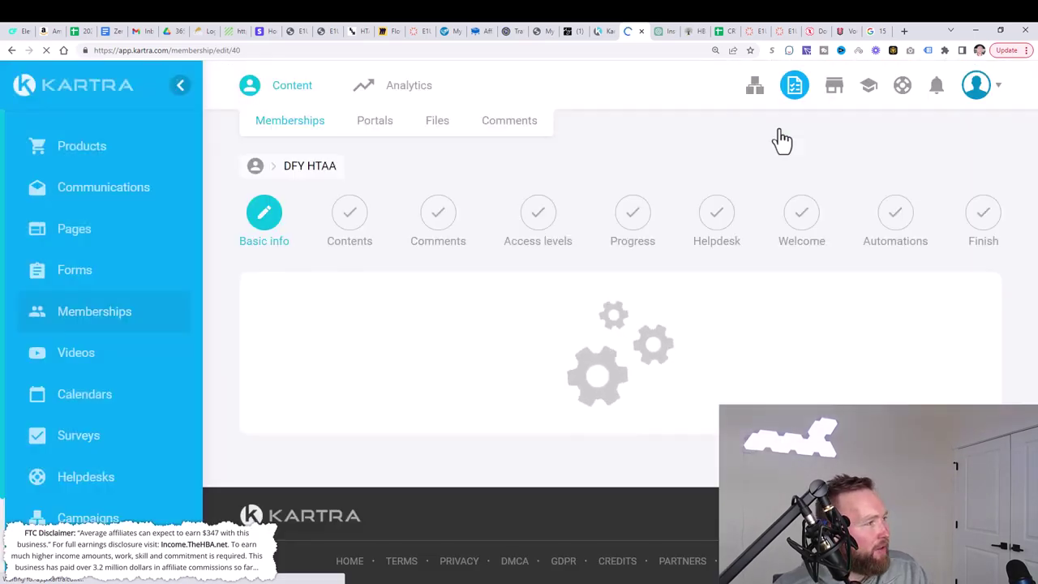
scroll(698, 323, "down", 3)
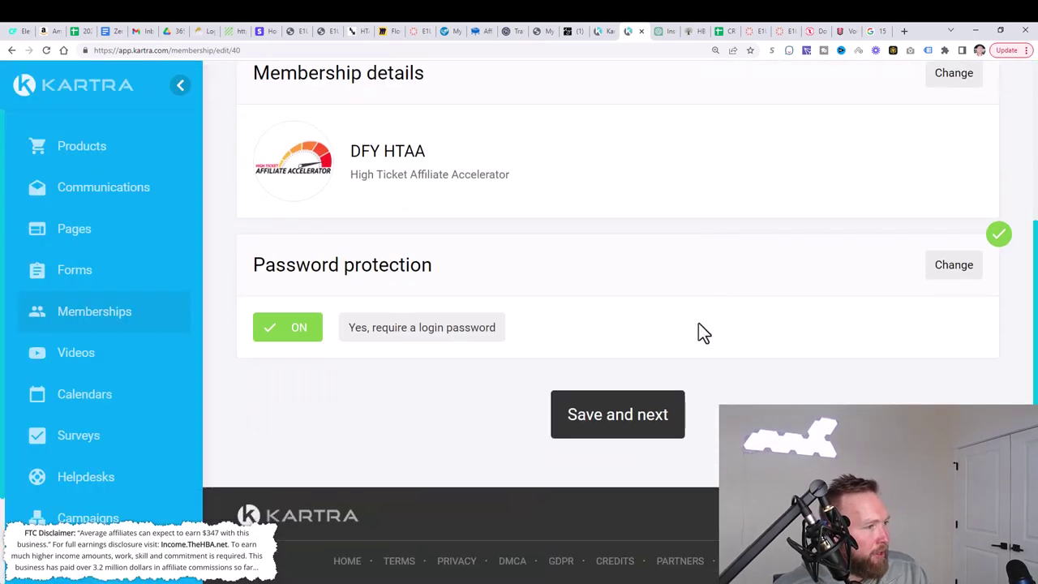
left_click(661, 423)
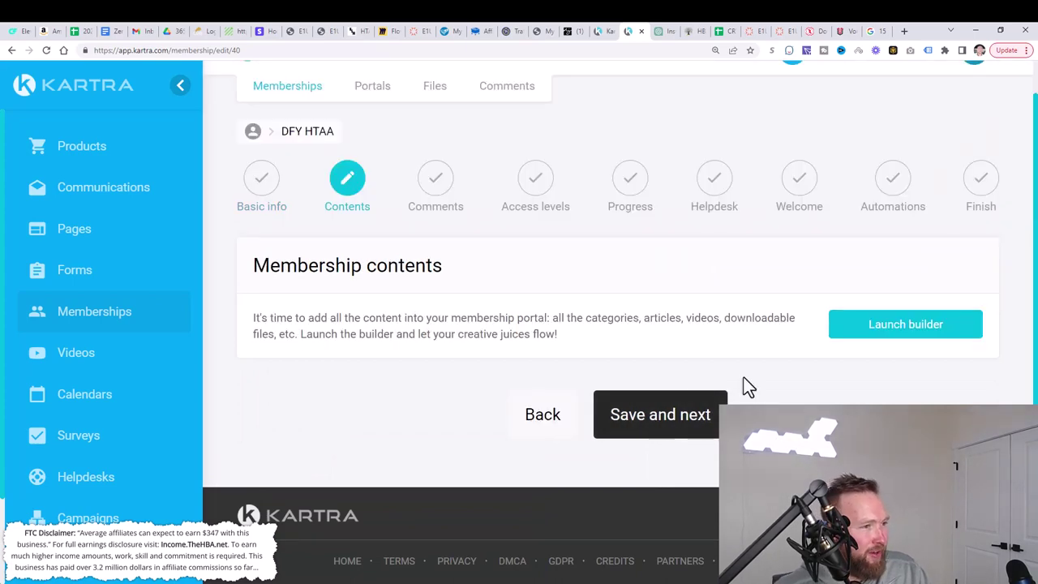
left_click(892, 329)
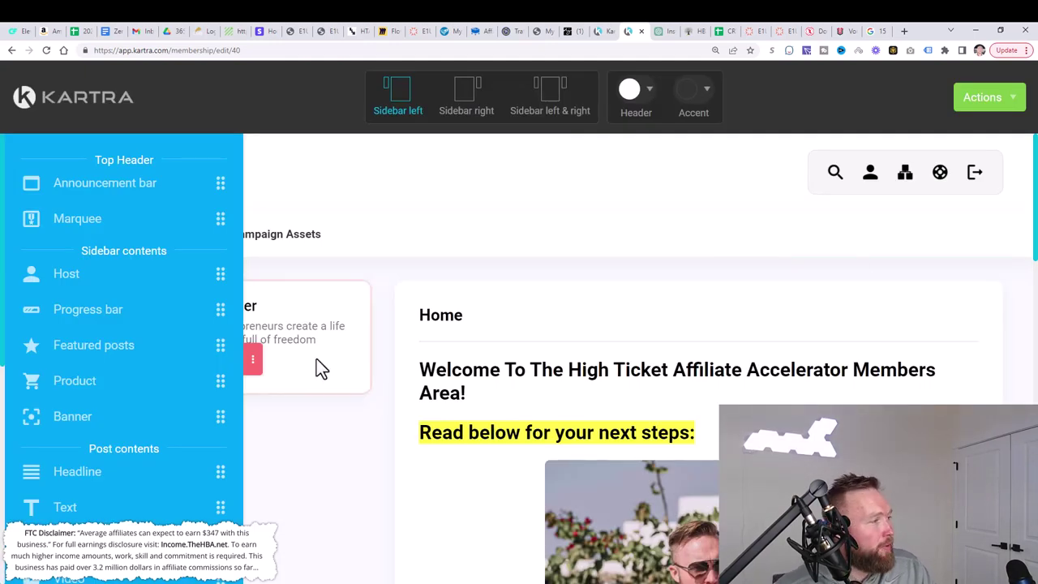
left_click(253, 361)
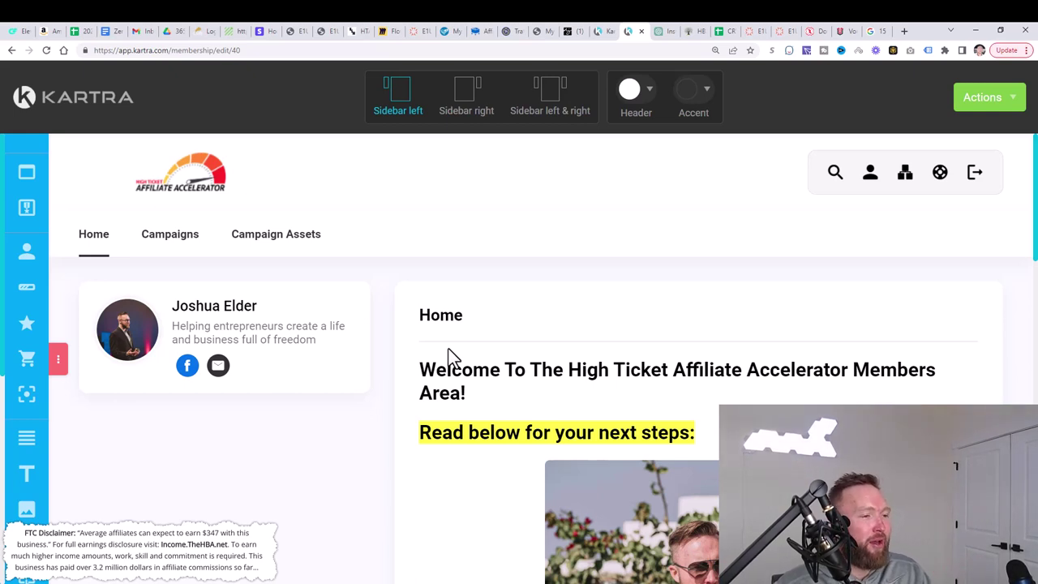
mouse_move(167, 240)
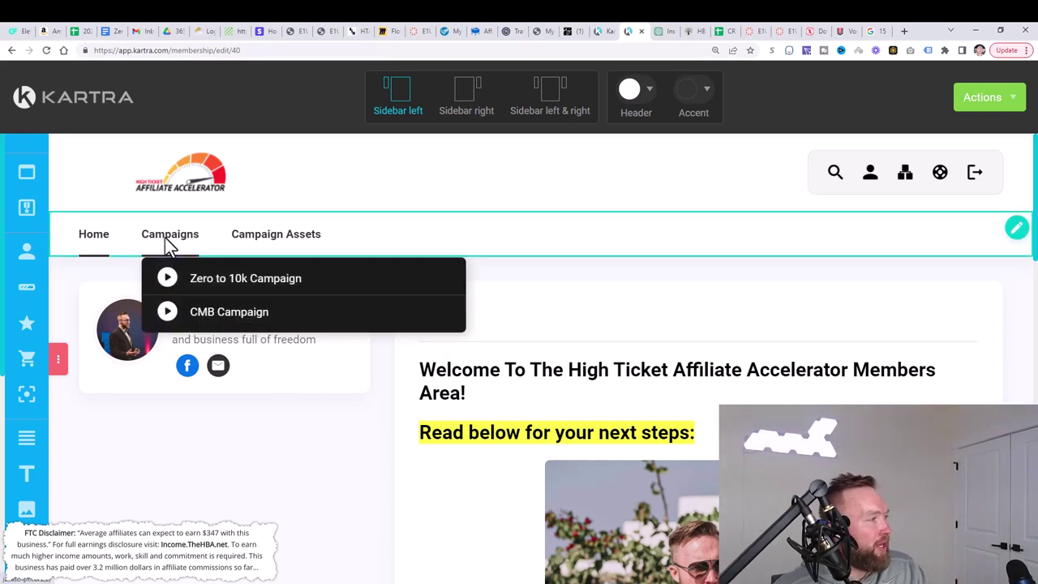
left_click(189, 281)
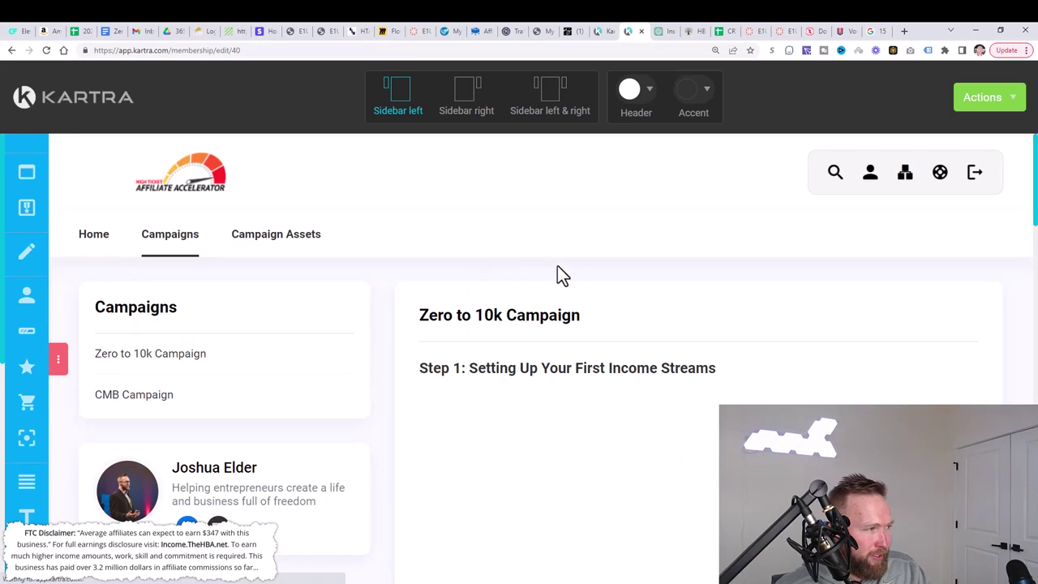
scroll(644, 232, "down", 2)
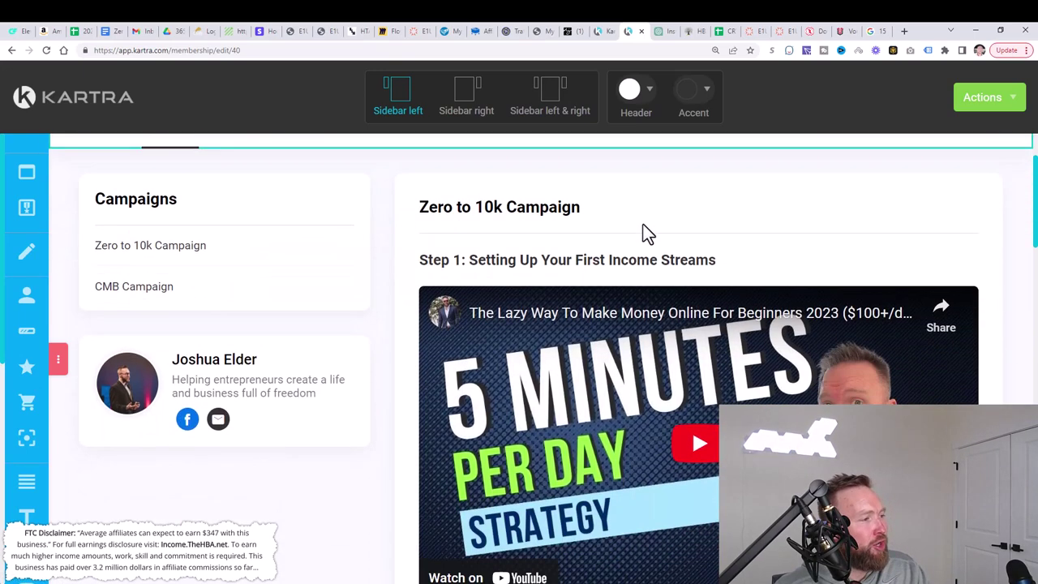
scroll(643, 232, "down", 4)
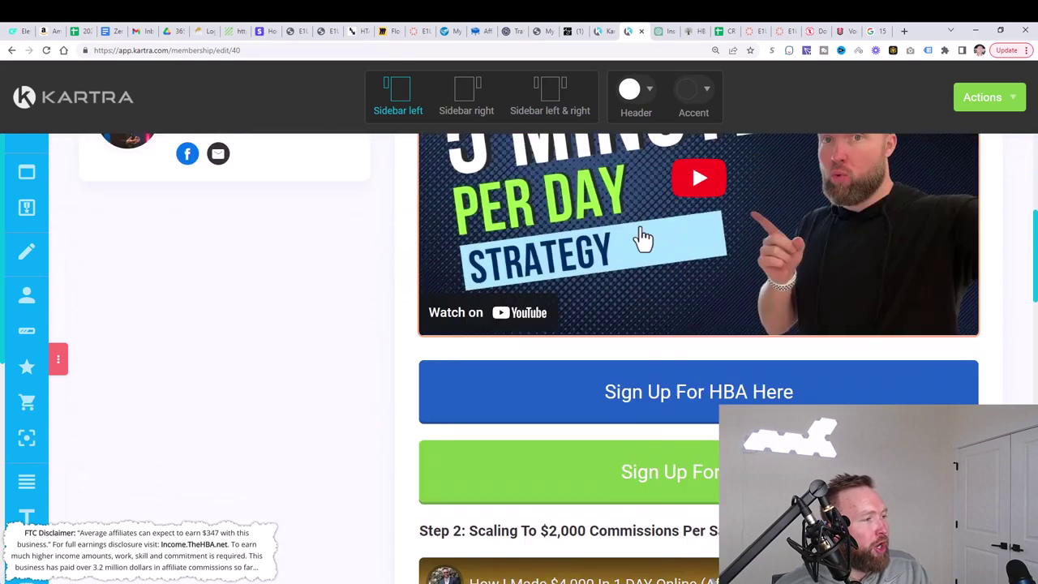
scroll(643, 238, "up", 2)
scroll(670, 442, "down", 6)
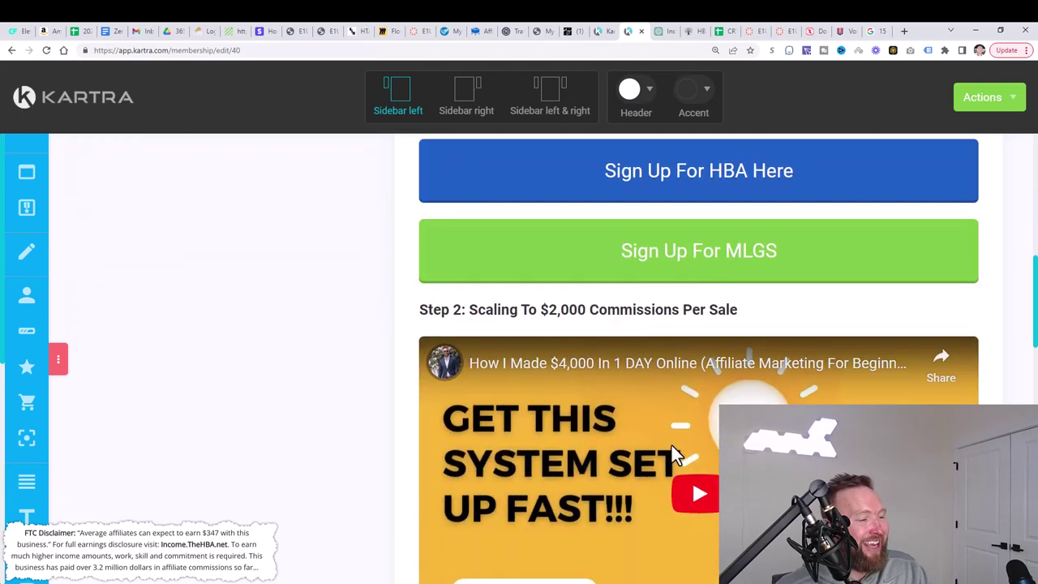
scroll(671, 442, "down", 3)
scroll(671, 443, "up", 8)
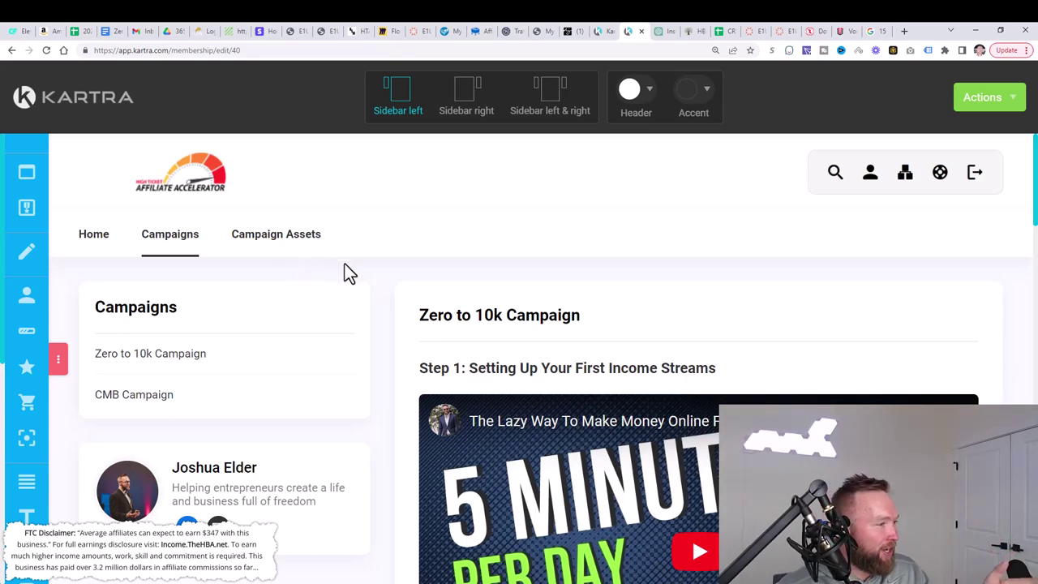
scroll(346, 271, "down", 3)
scroll(622, 516, "down", 2)
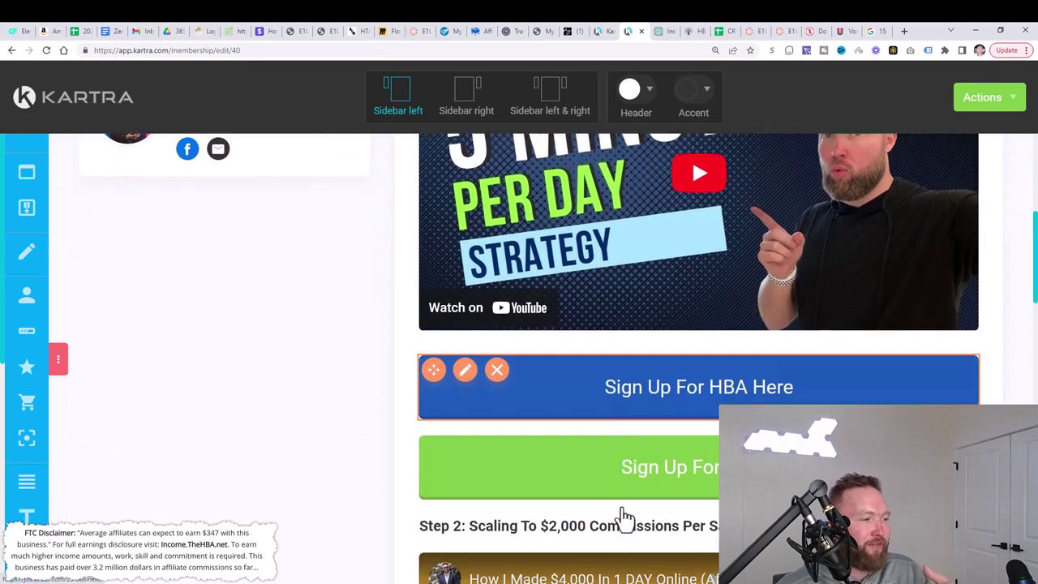
scroll(621, 514, "down", 1)
scroll(621, 514, "down", 1)
scroll(614, 498, "up", 6)
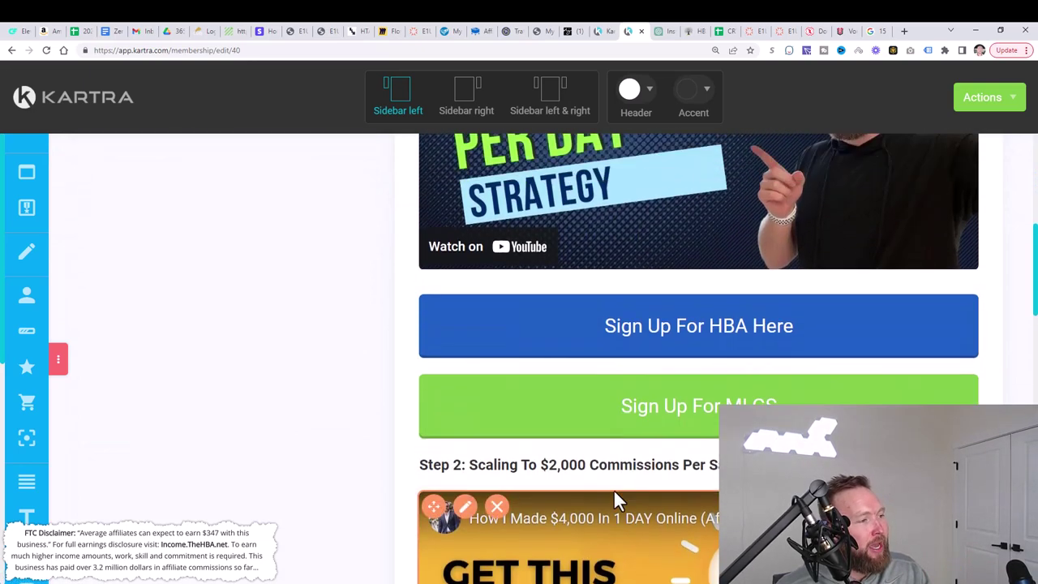
scroll(557, 400, "down", 5)
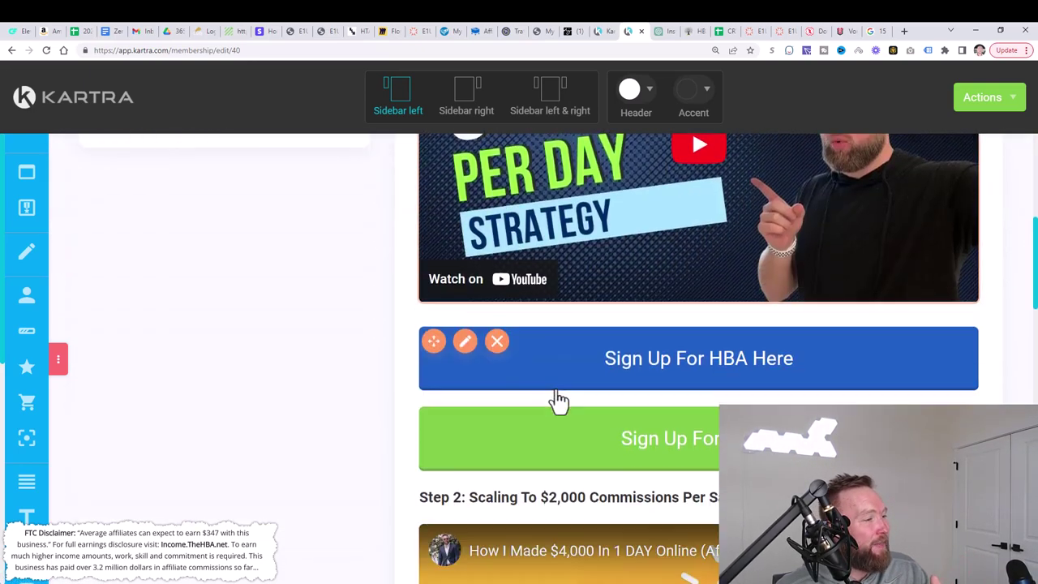
scroll(619, 346, "up", 5)
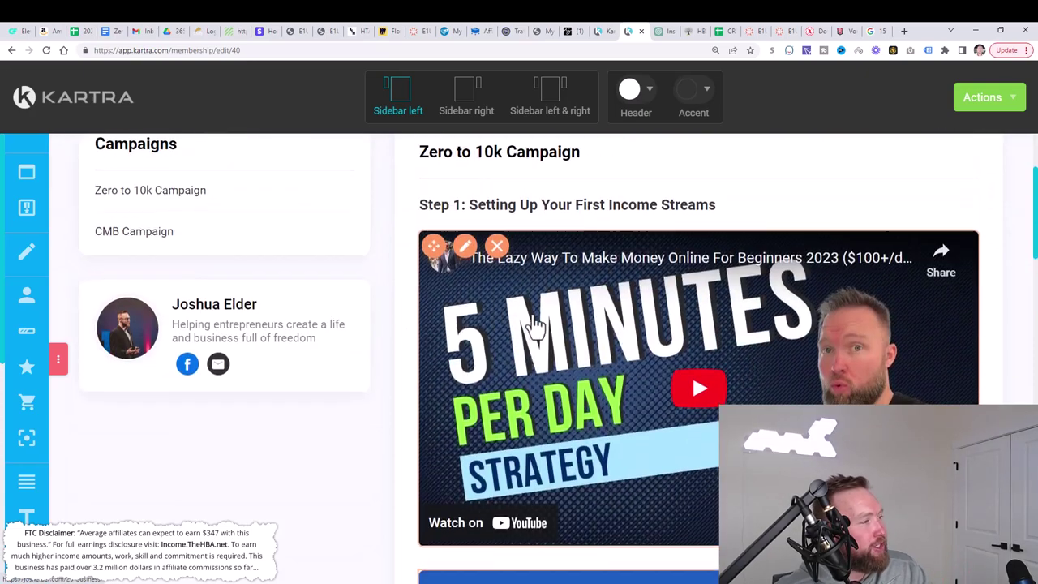
mouse_move(187, 235)
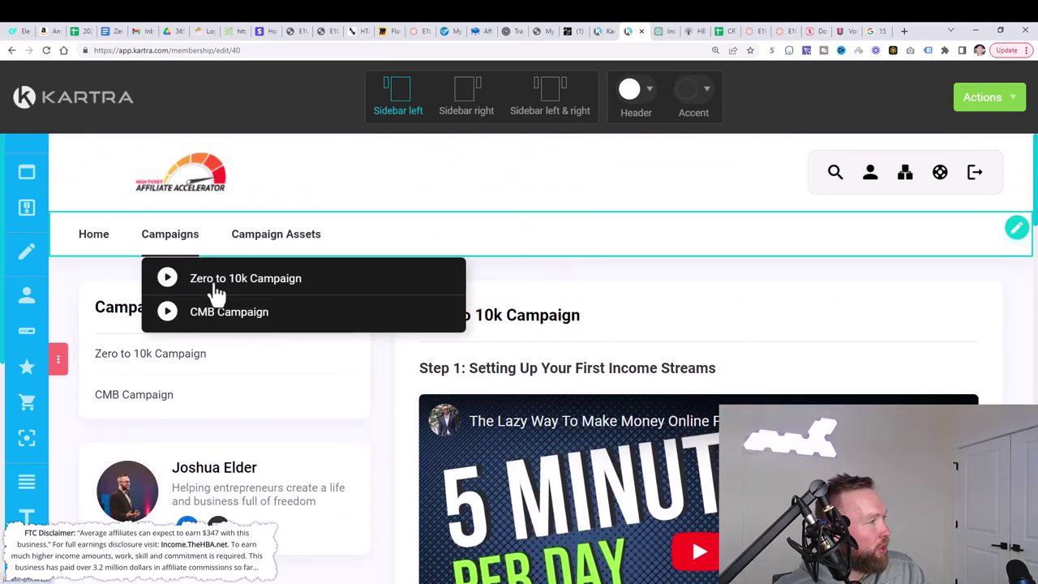
scroll(695, 365, "down", 1)
scroll(695, 365, "down", 5)
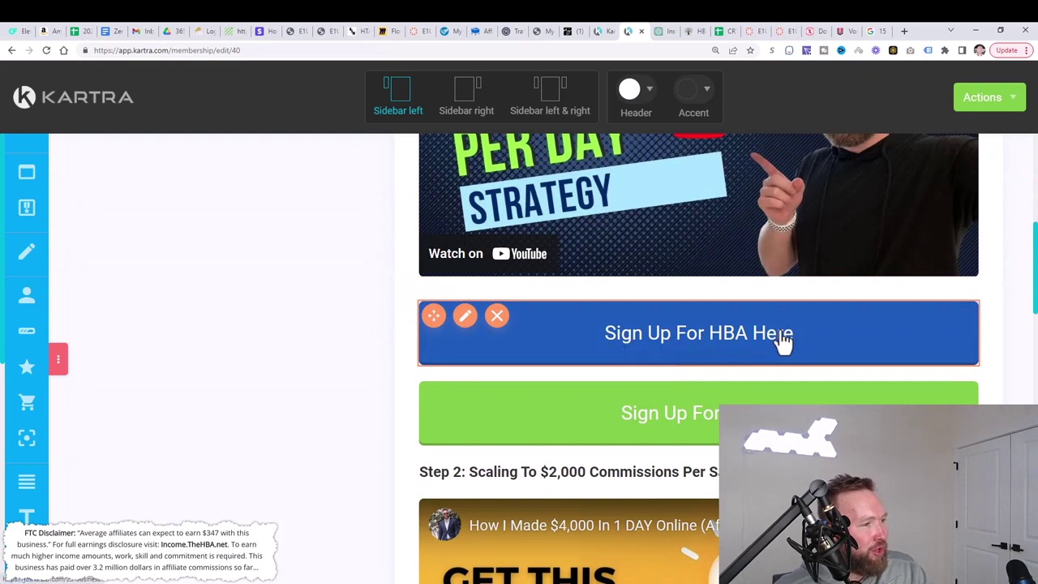
left_click(467, 318)
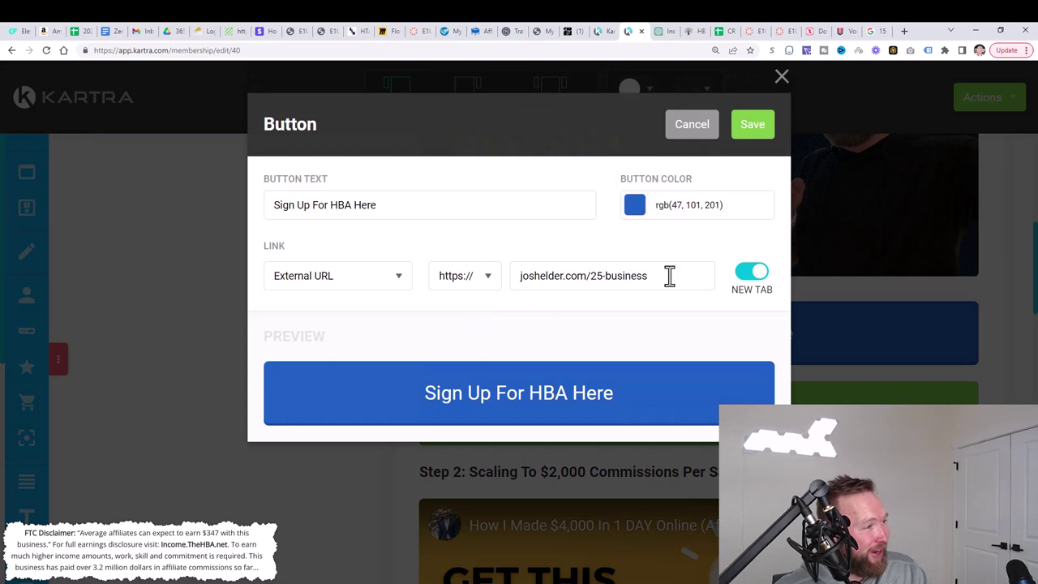
left_click_drag(667, 276, 509, 277)
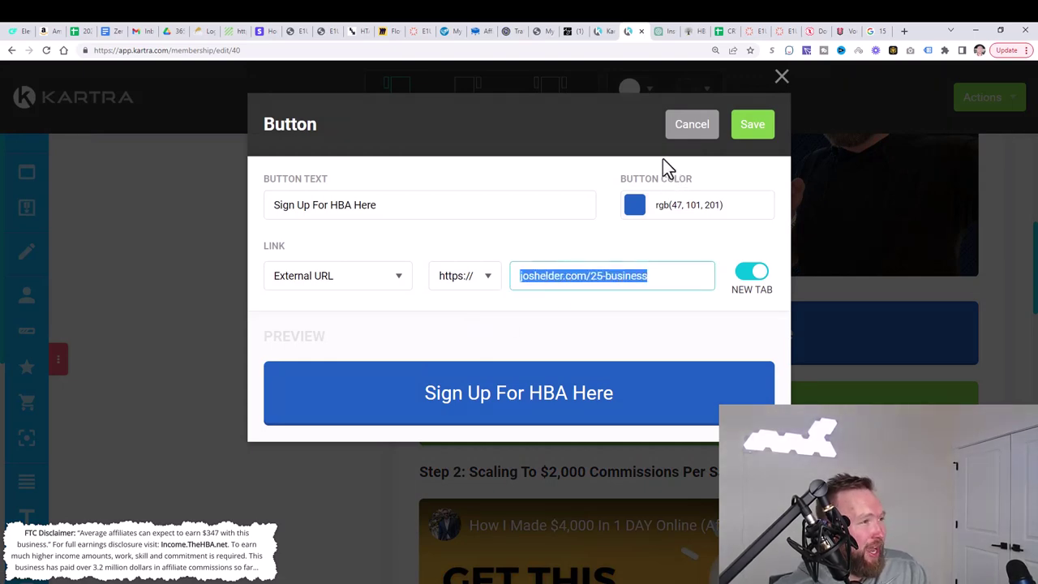
left_click(748, 130)
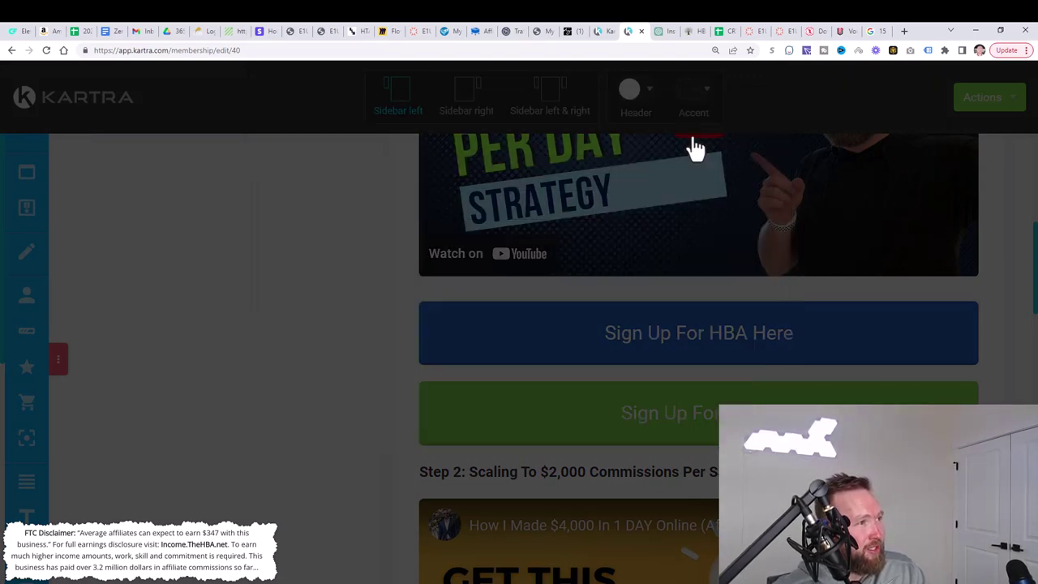
mouse_move(638, 412)
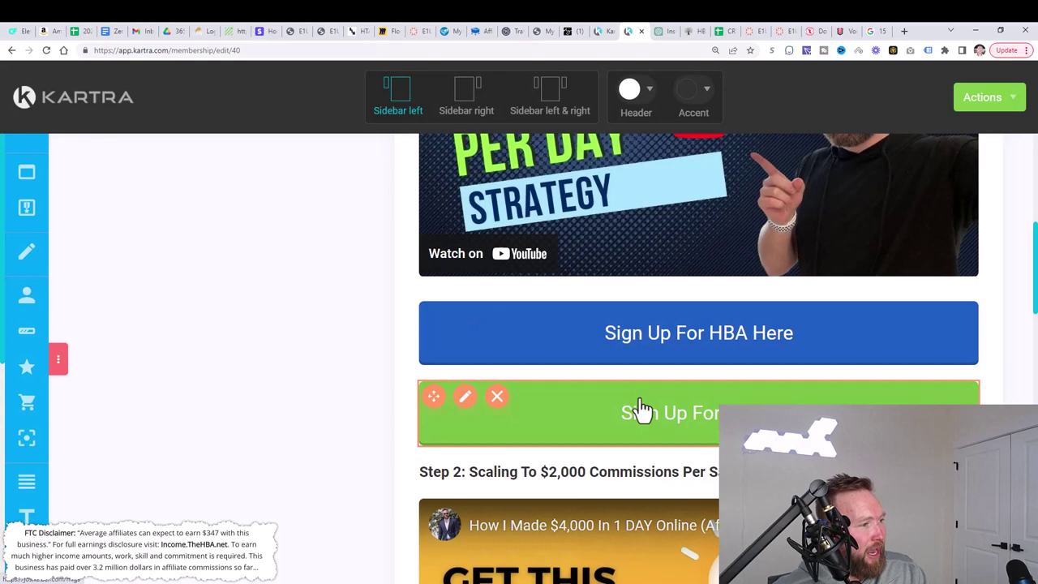
left_click(467, 397)
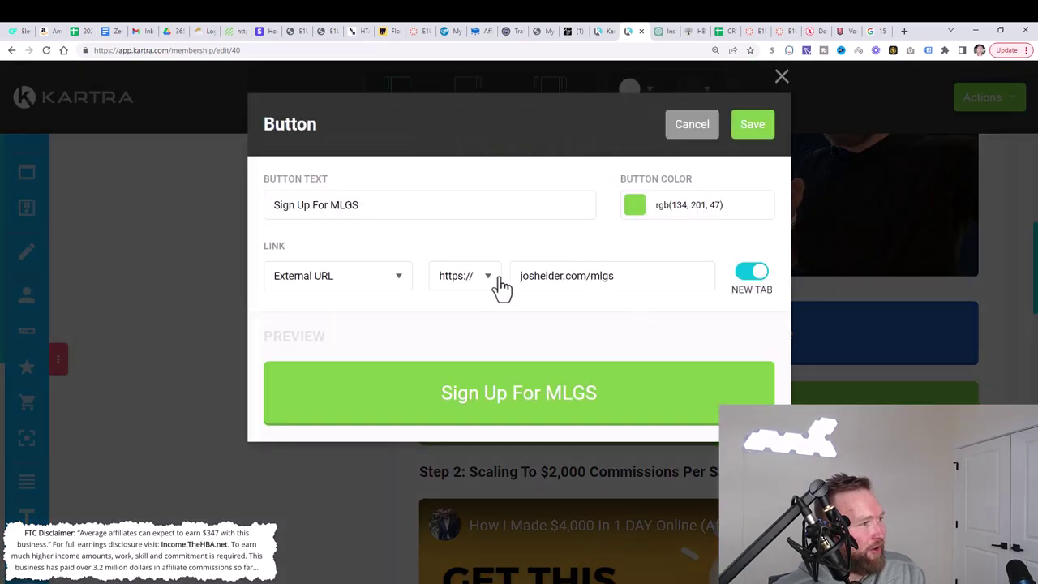
left_click(691, 130)
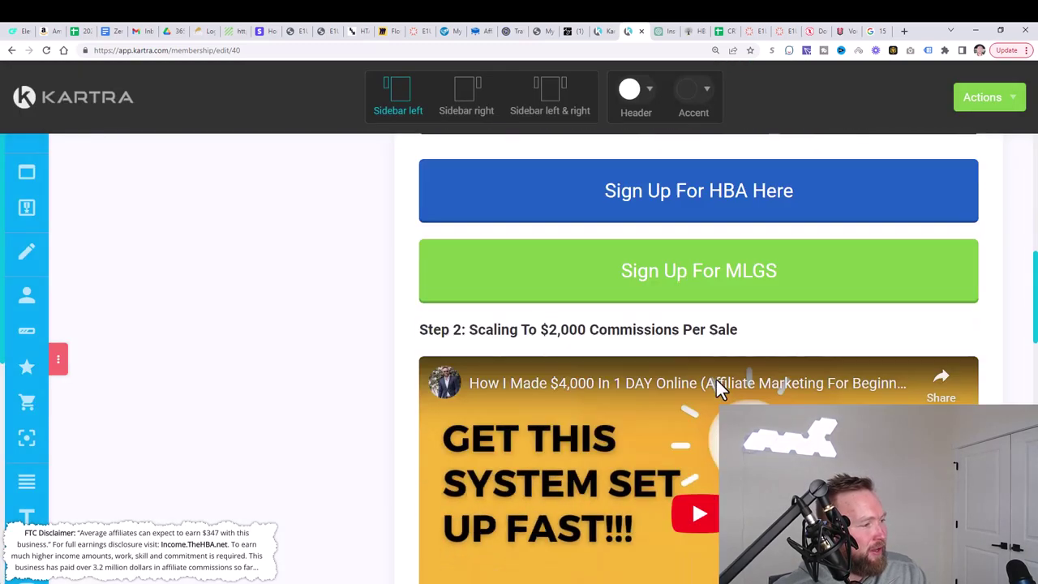
scroll(716, 377, "down", 4)
scroll(716, 379, "down", 1)
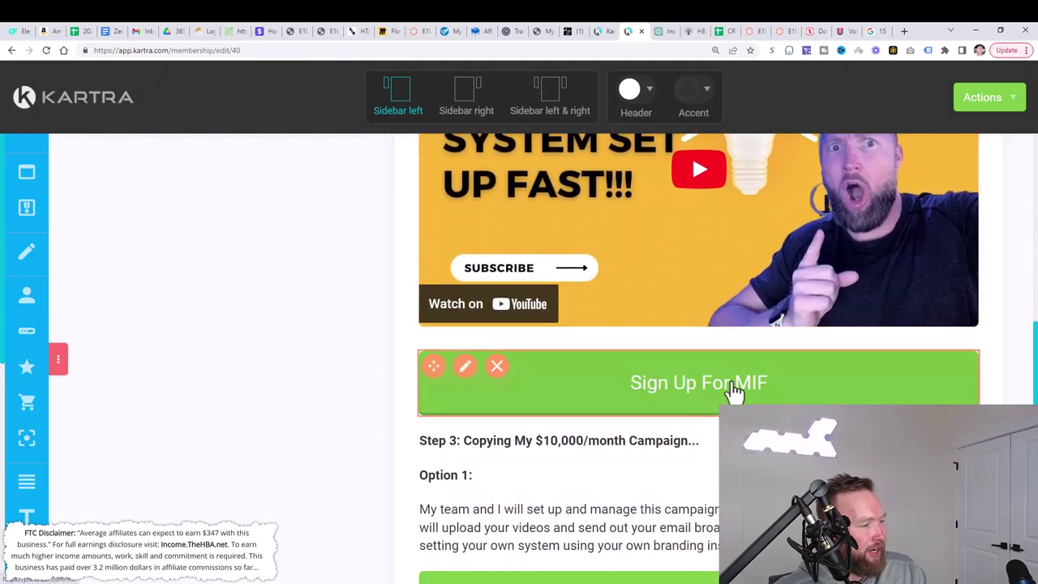
scroll(734, 389, "down", 4)
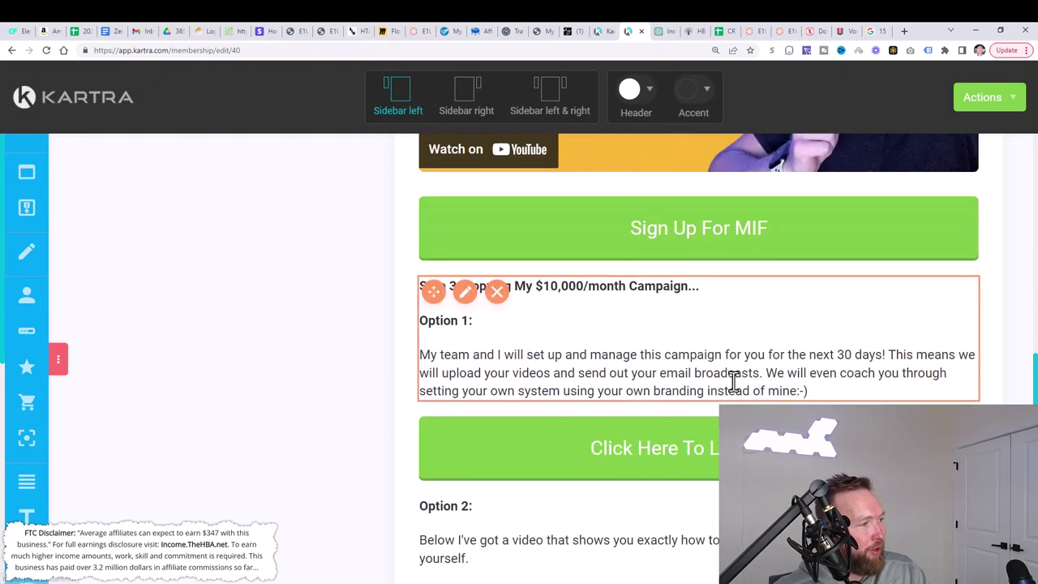
scroll(734, 381, "down", 1)
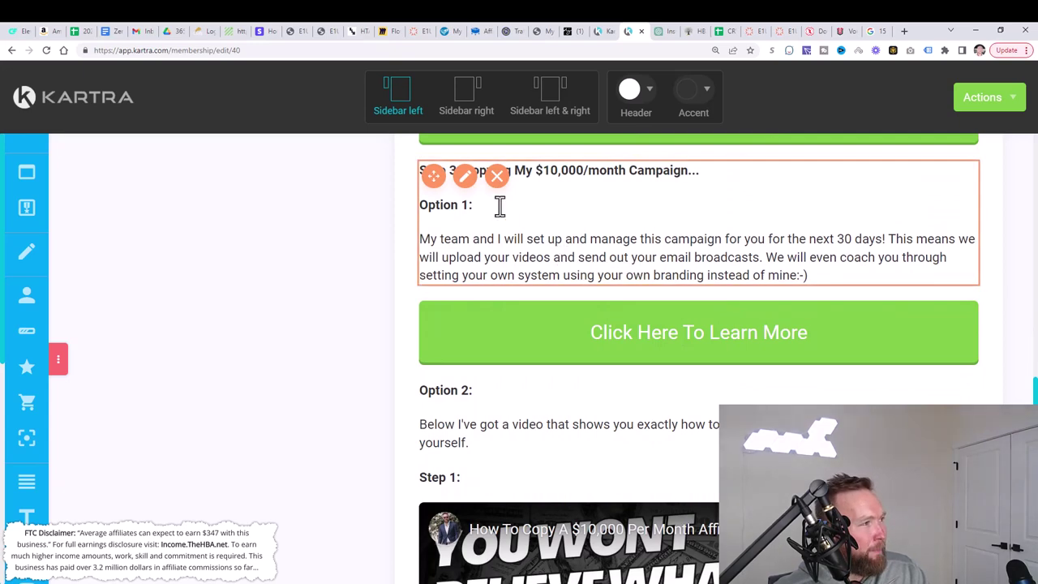
Step: Delete the Step 3 Option 1 text block and the Click Here To Learn More button
left_click(496, 175)
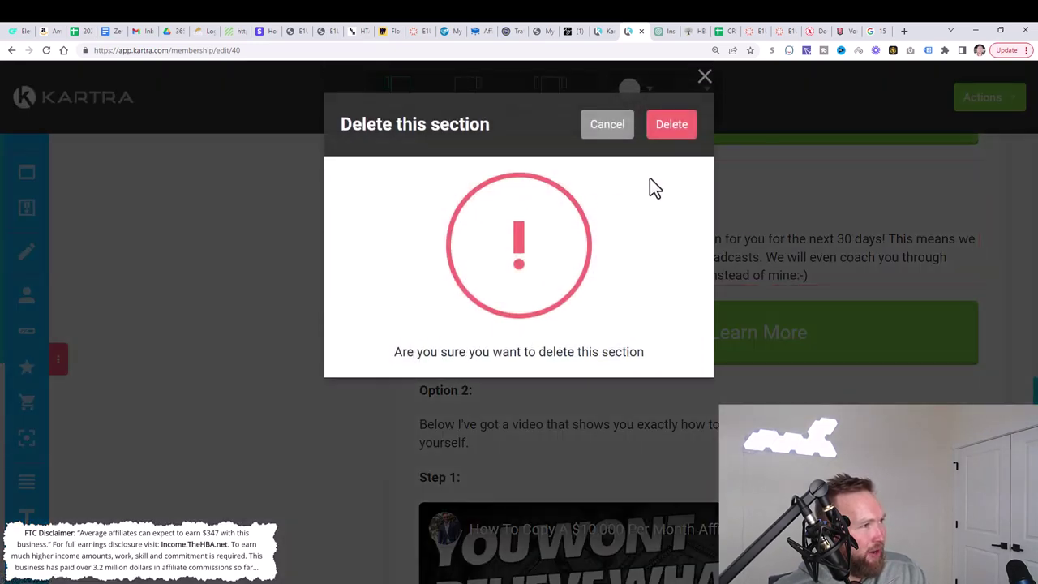
left_click(670, 125)
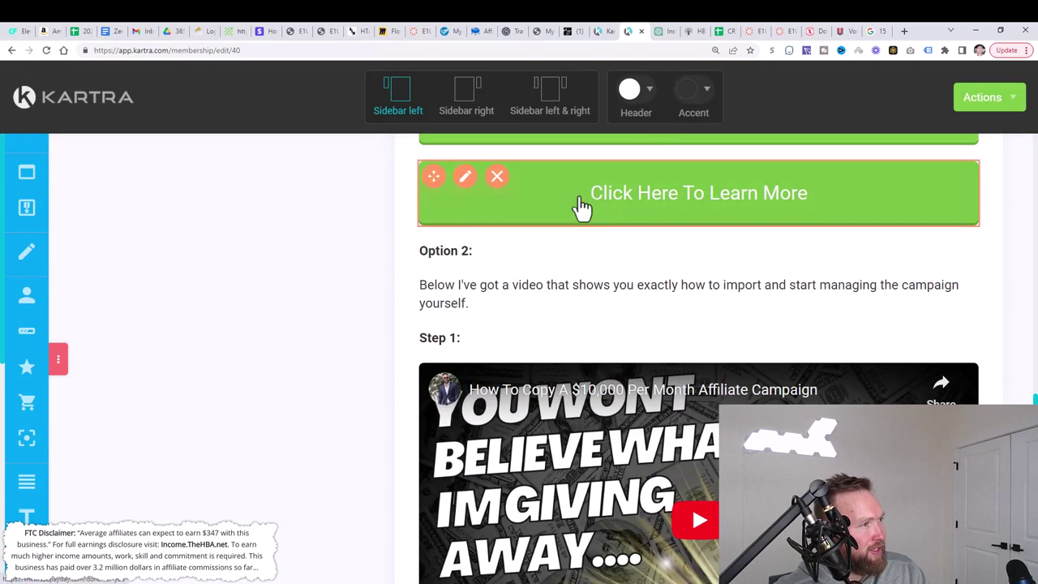
left_click(496, 176)
left_click(670, 124)
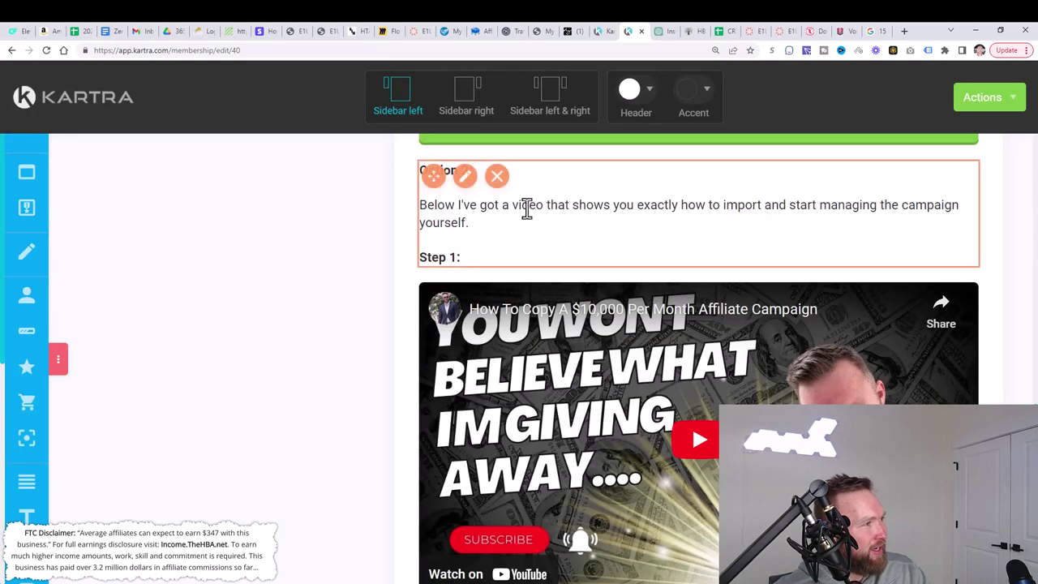
Step: Remove the 'Option 2:' label and its blank line above the video instructions
scroll(575, 216, "up", 3)
left_click(498, 282)
left_click_drag(498, 283, 418, 279)
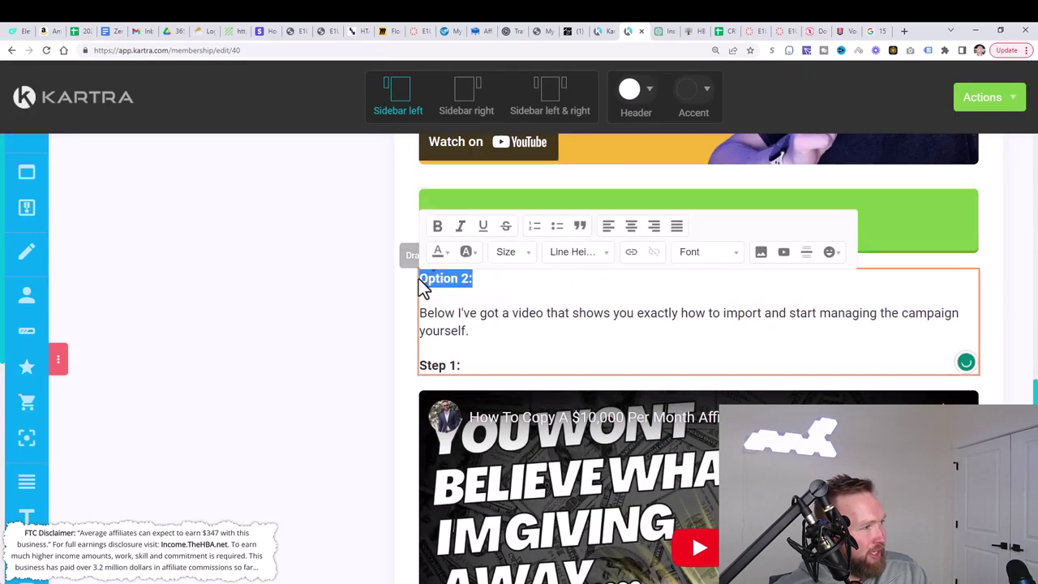
key("BackSpace")
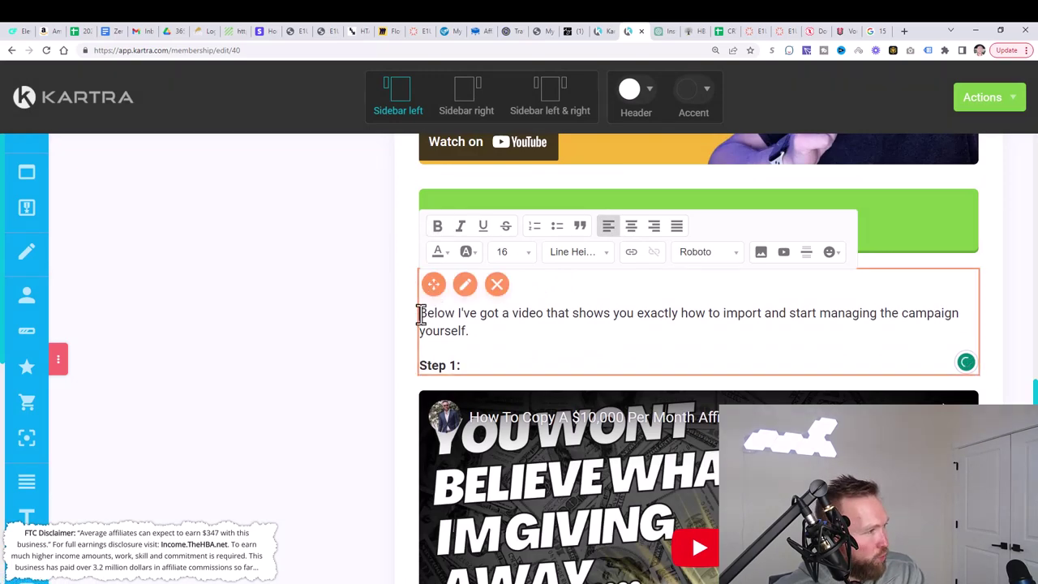
key("BackSpace")
scroll(607, 280, "up", 2)
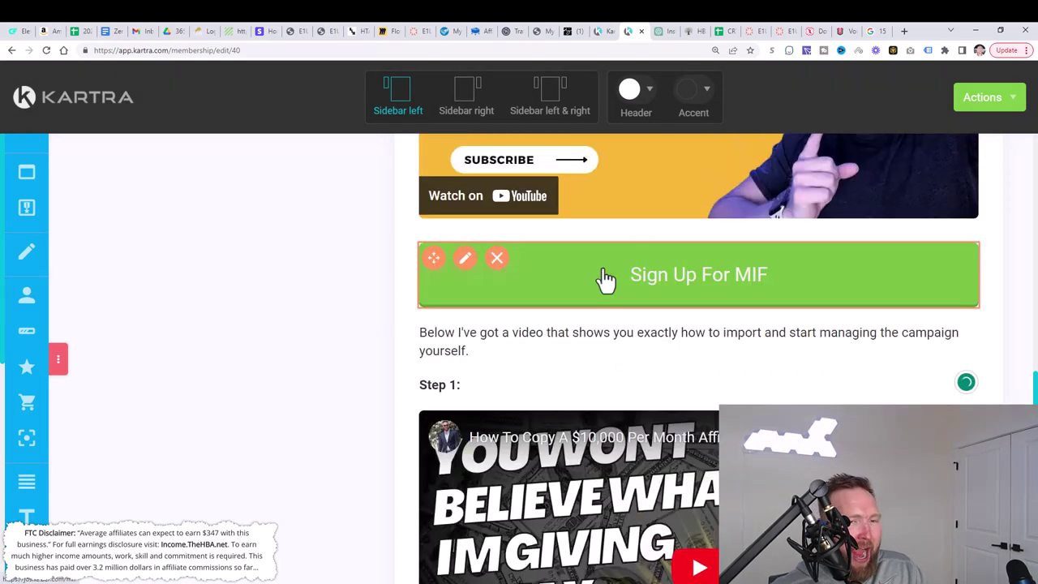
scroll(604, 276, "up", 10)
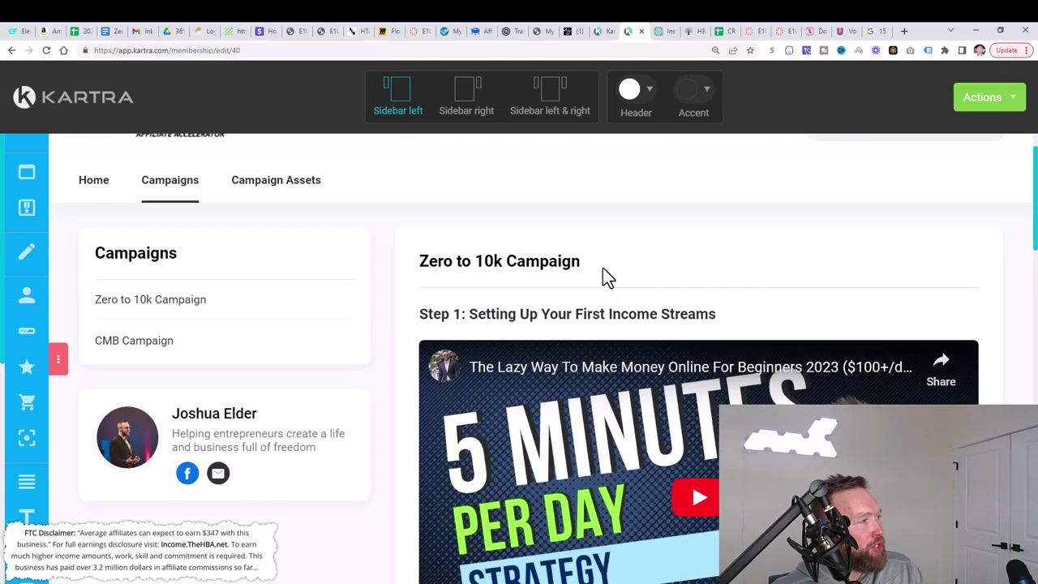
Step: Open the Zero To 10k Assets page under Campaign Assets and scroll through it
mouse_move(283, 193)
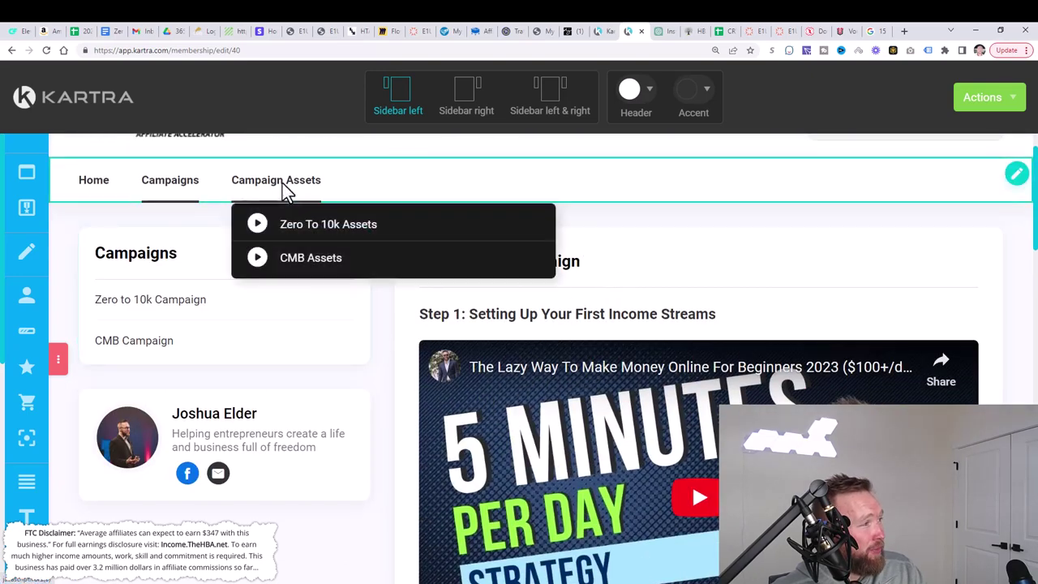
left_click(299, 227)
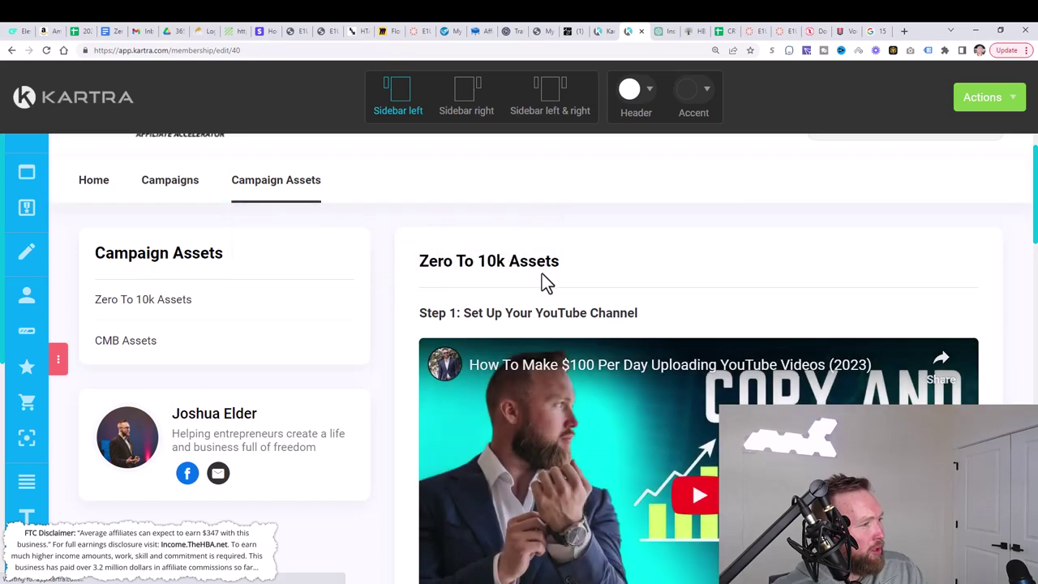
scroll(542, 283, "down", 4)
scroll(542, 277, "down", 6)
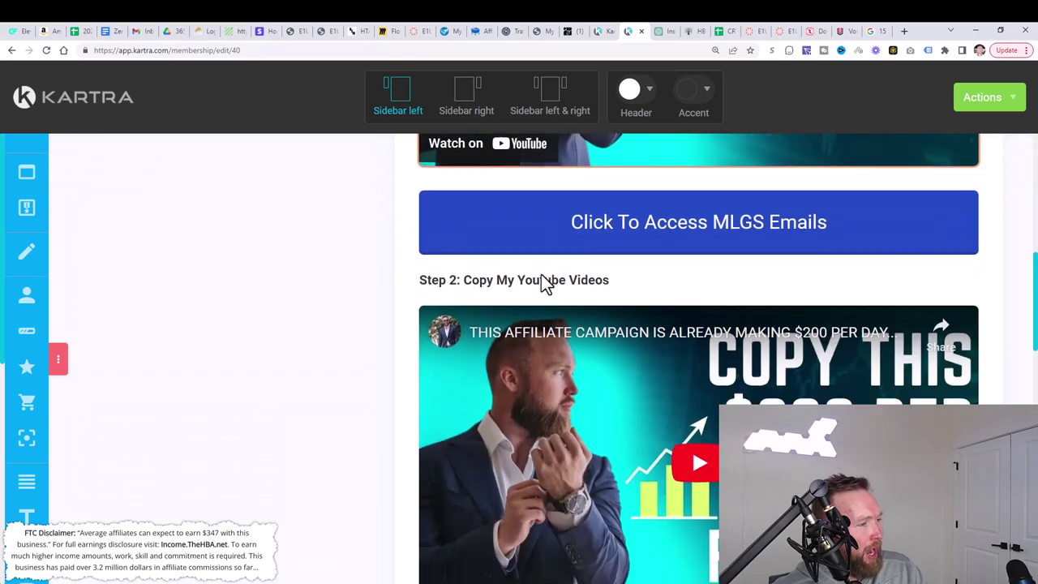
scroll(542, 280, "down", 5)
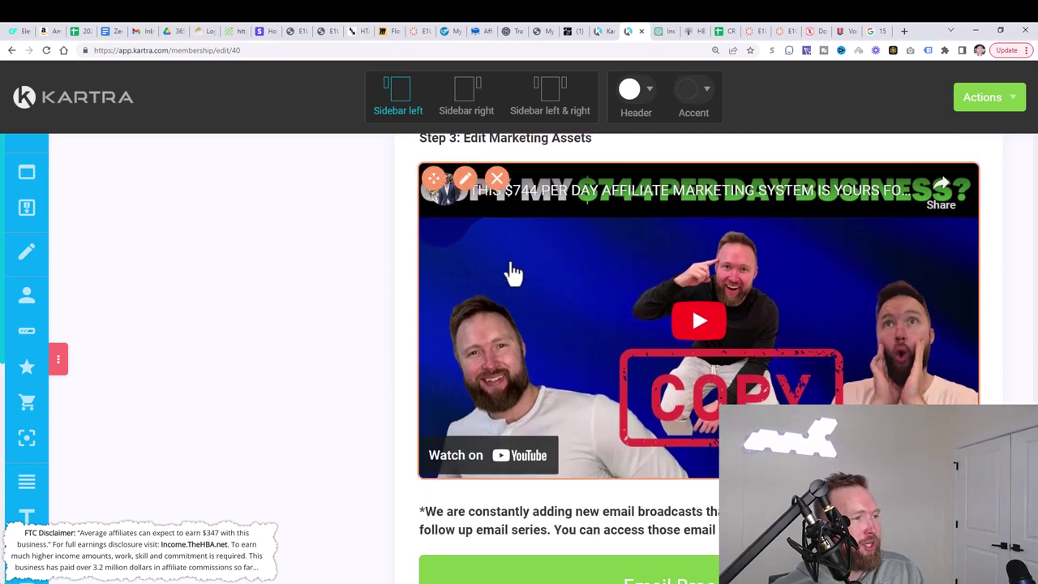
scroll(554, 339, "up", 7)
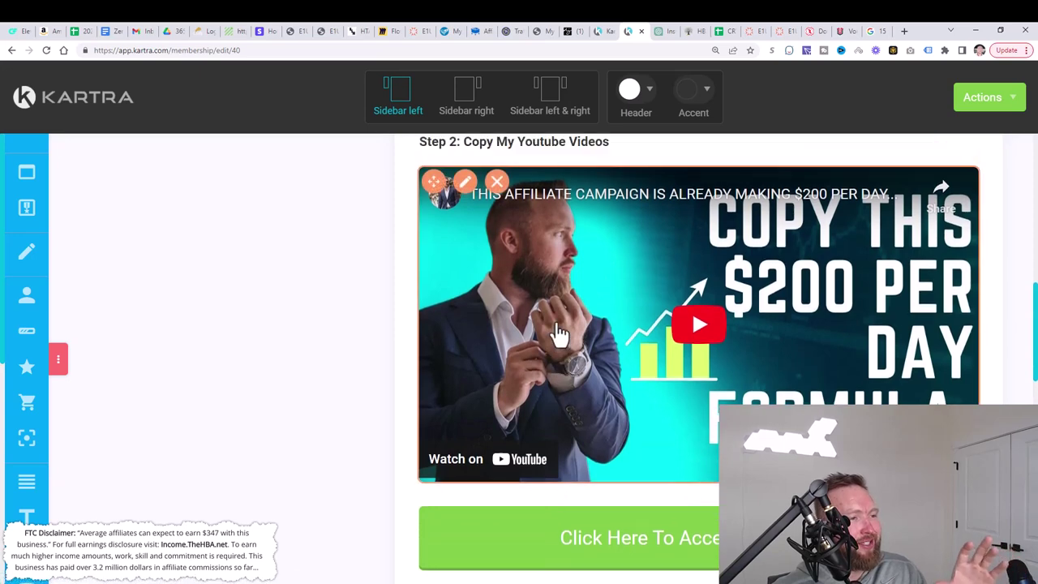
scroll(558, 333, "up", 3)
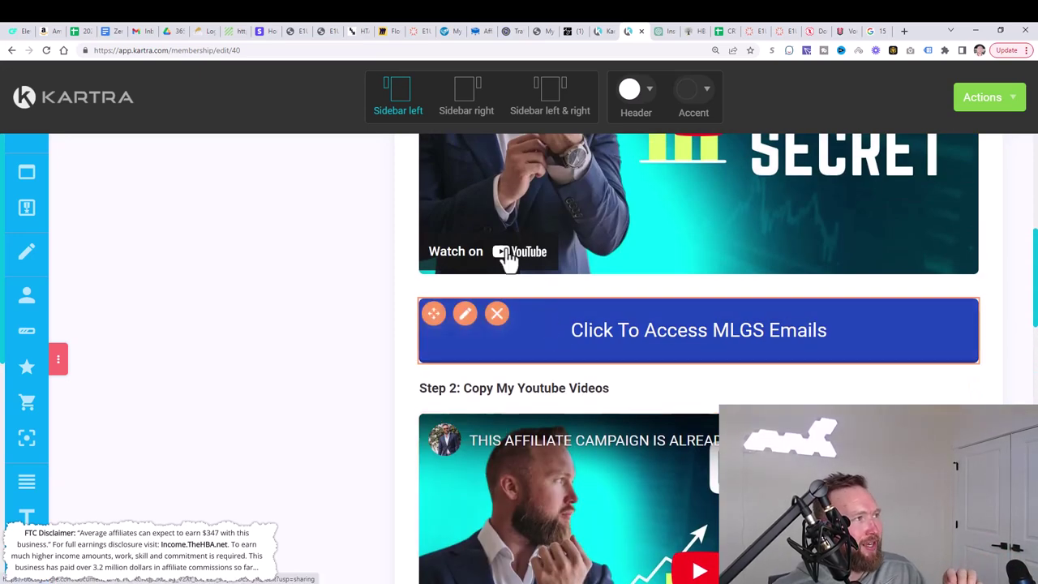
Step: Check the campaign flowchart in Miro, then return to the Kartra membership editor
left_click(387, 33)
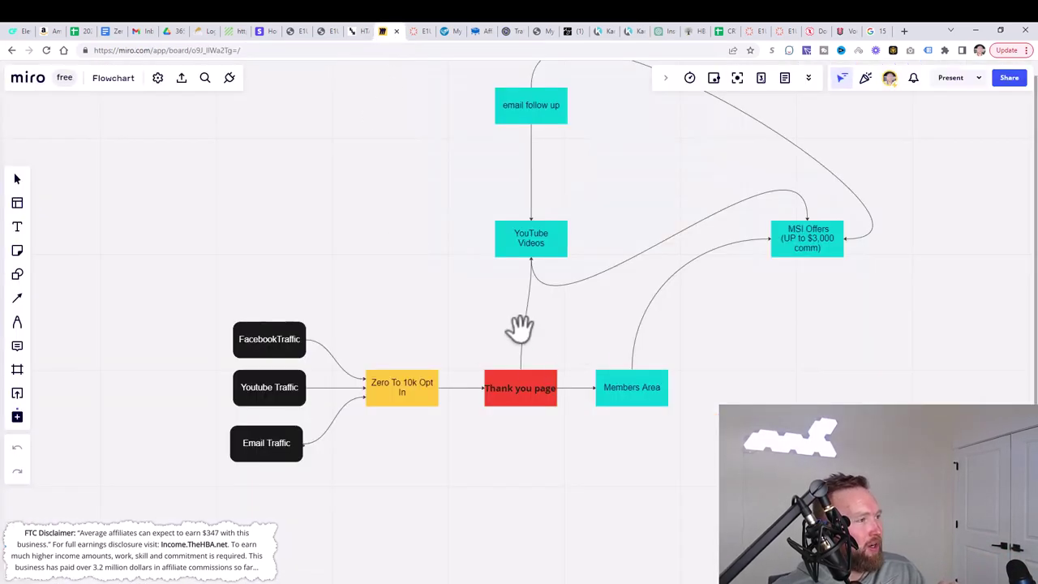
left_click(631, 35)
scroll(547, 280, "up", 5)
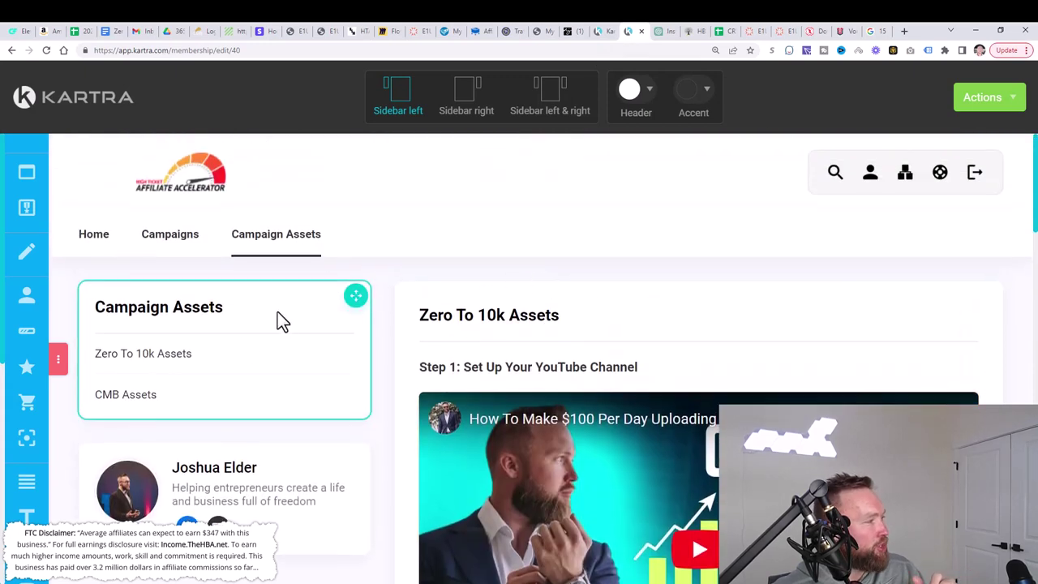
mouse_move(184, 238)
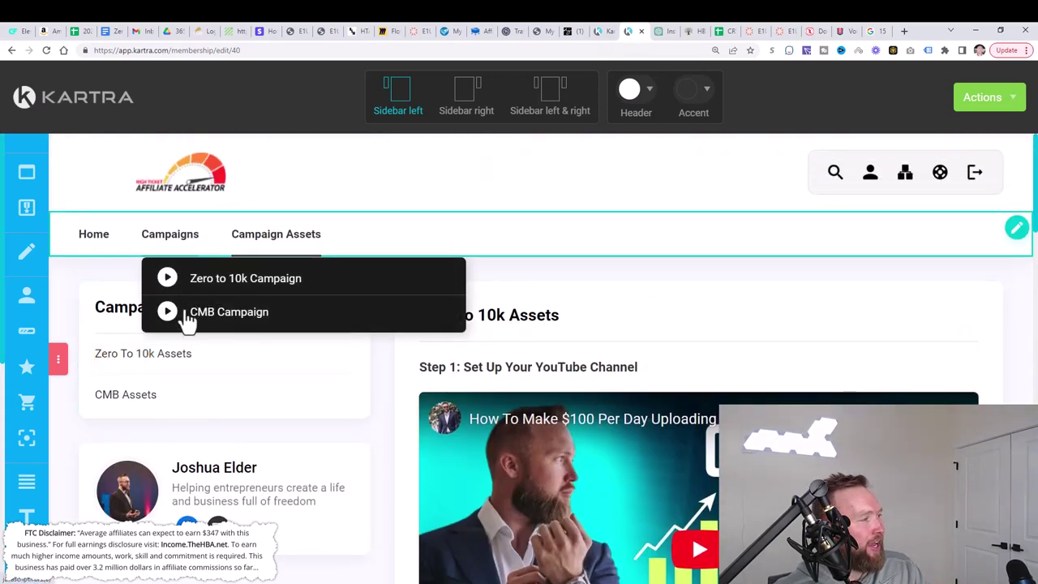
left_click(185, 316)
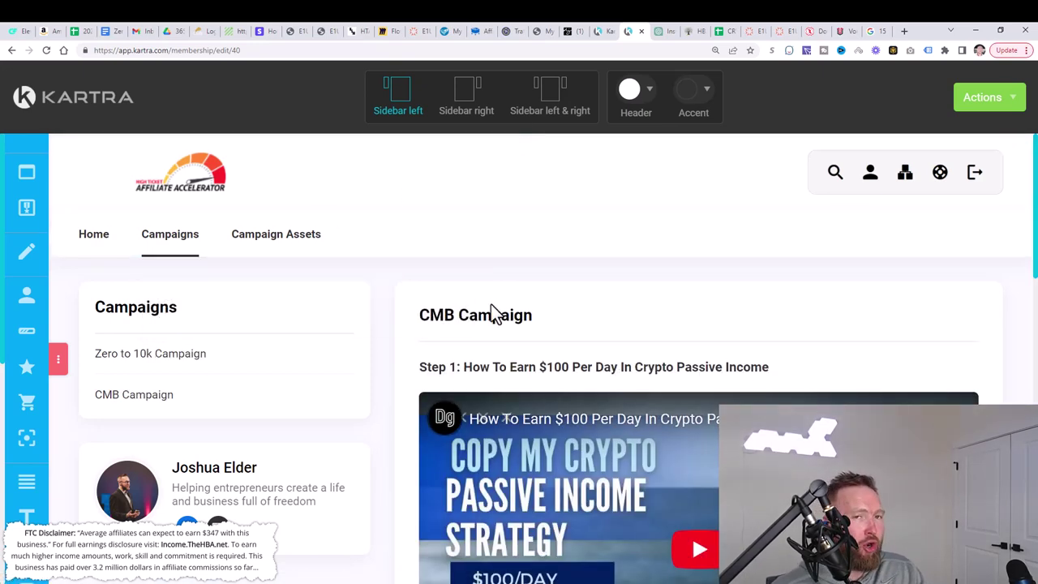
scroll(492, 306, "down", 2)
mouse_move(200, 243)
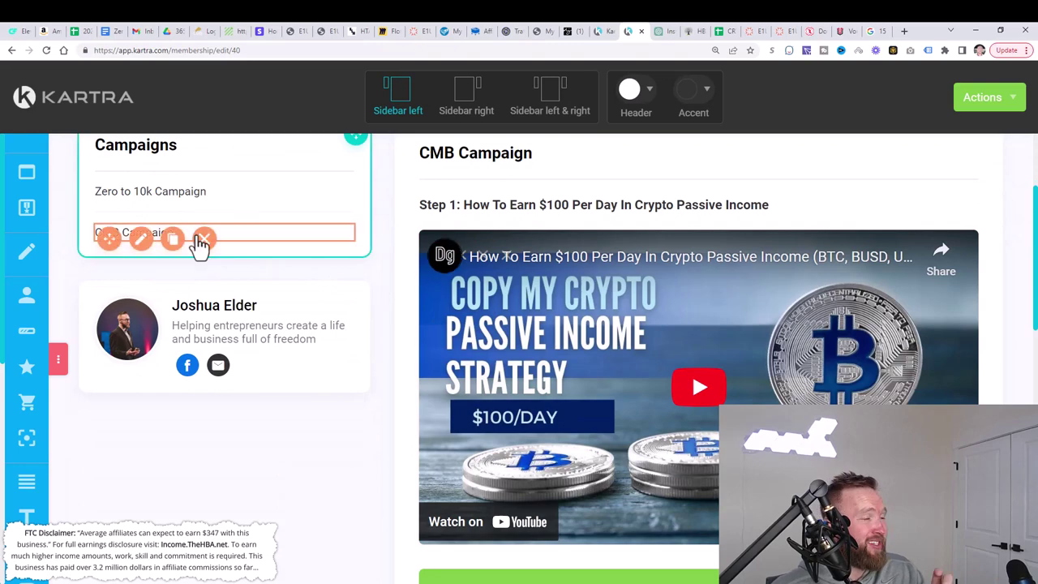
scroll(601, 276, "down", 9)
scroll(600, 276, "up", 4)
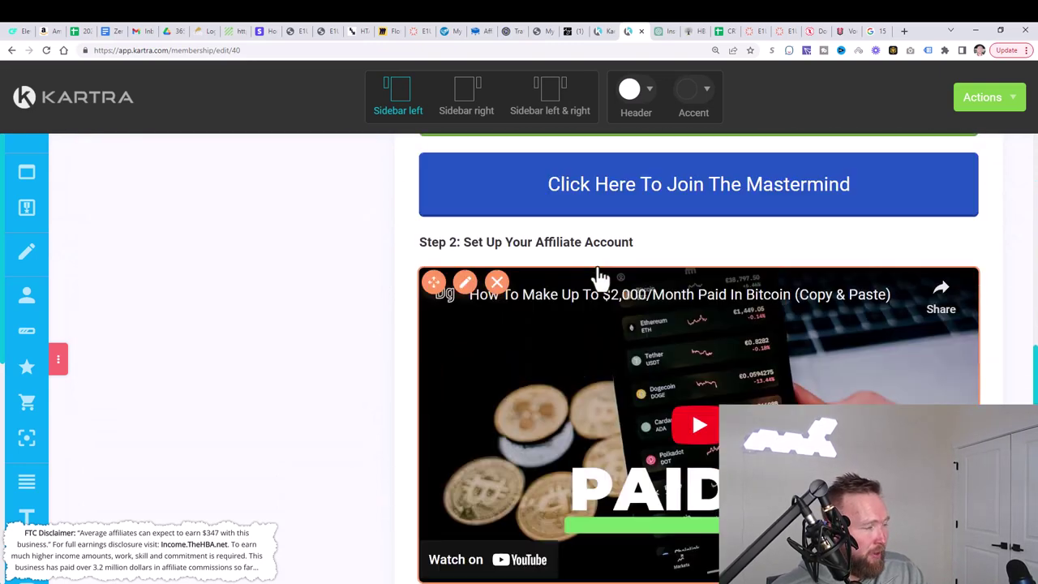
scroll(600, 277, "up", 6)
mouse_move(245, 399)
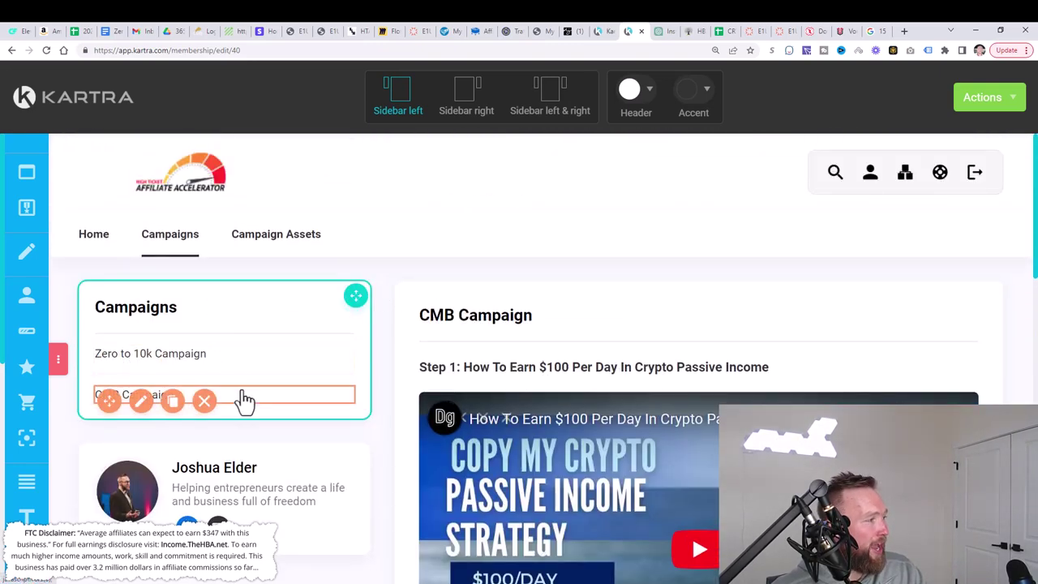
mouse_move(288, 243)
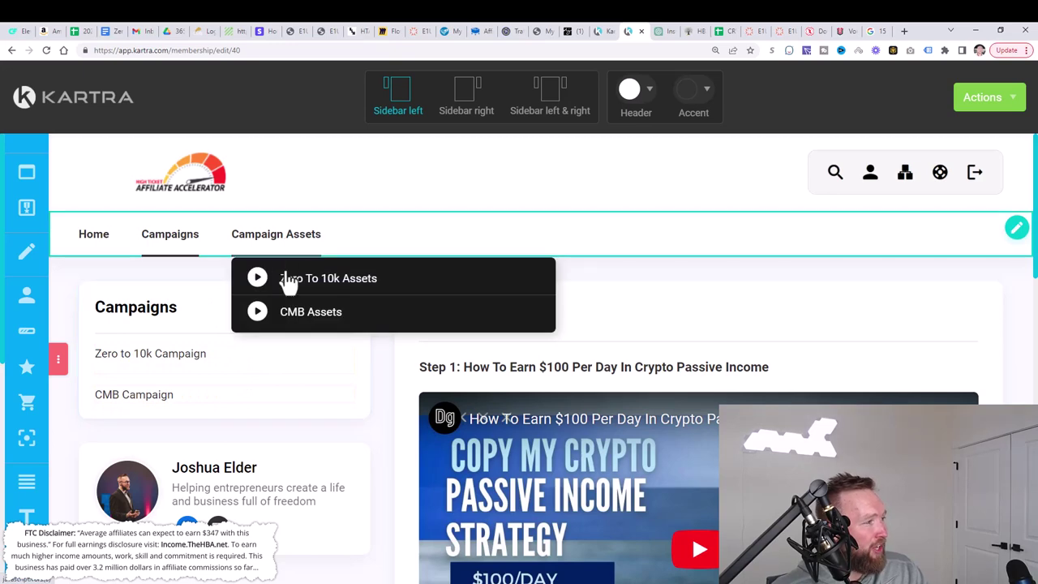
Step: Show the portal's Home post and scroll through its welcome message, next-steps heading and host photo
left_click(103, 247)
scroll(645, 297, "down", 2)
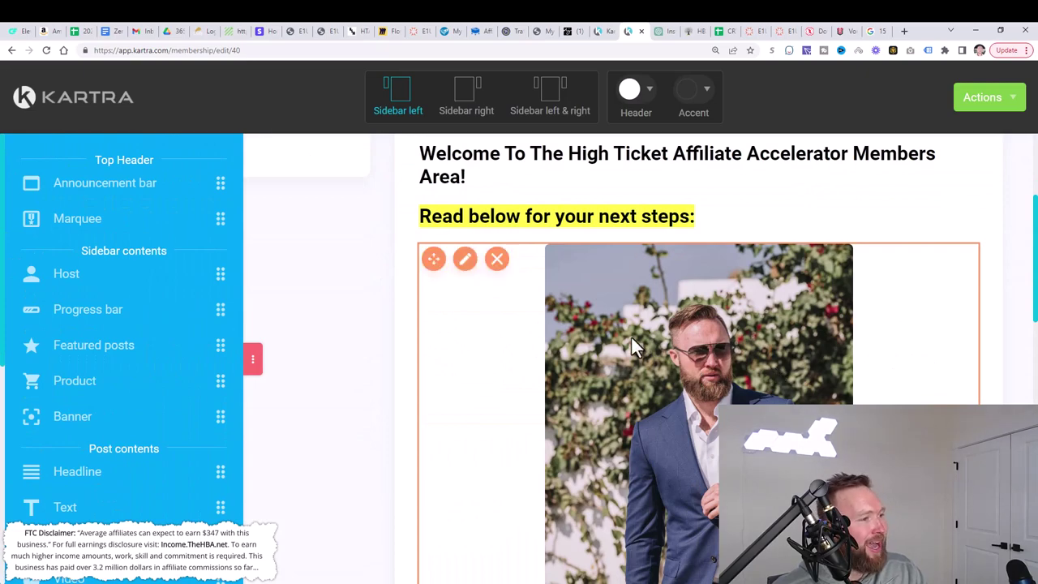
scroll(631, 337, "down", 10)
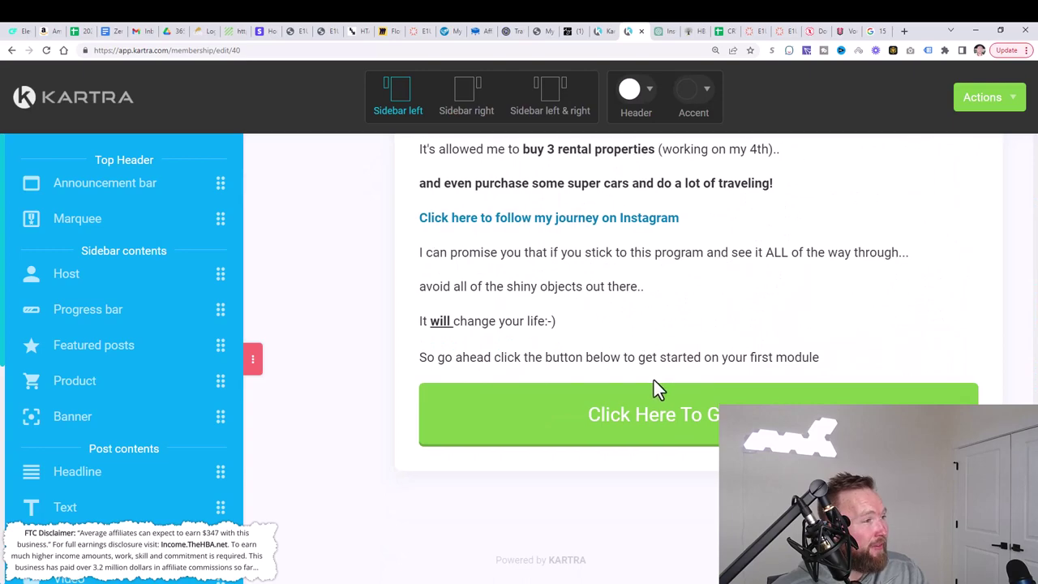
scroll(654, 380, "up", 8)
scroll(653, 381, "up", 2)
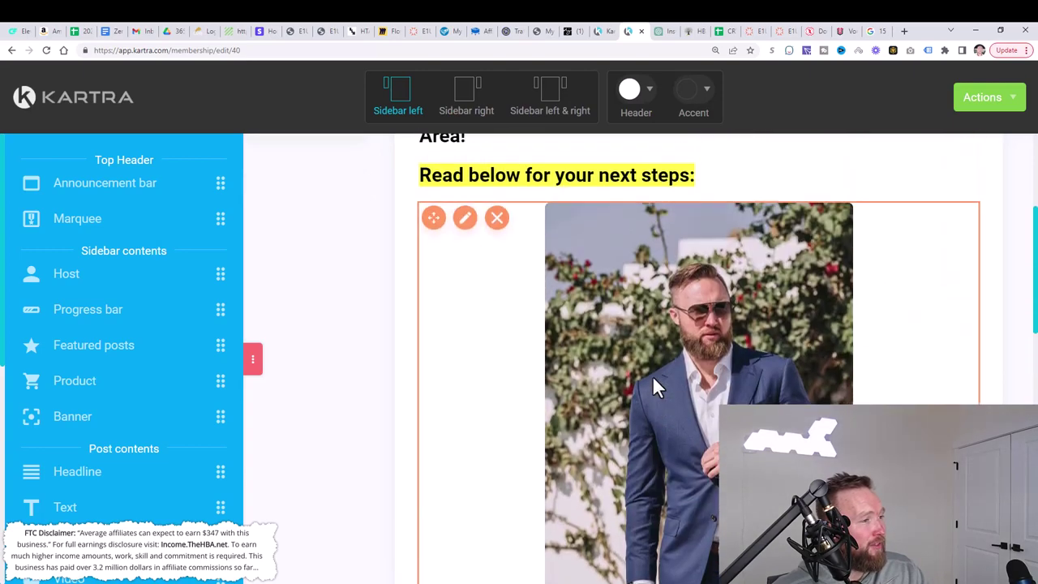
scroll(654, 385, "down", 7)
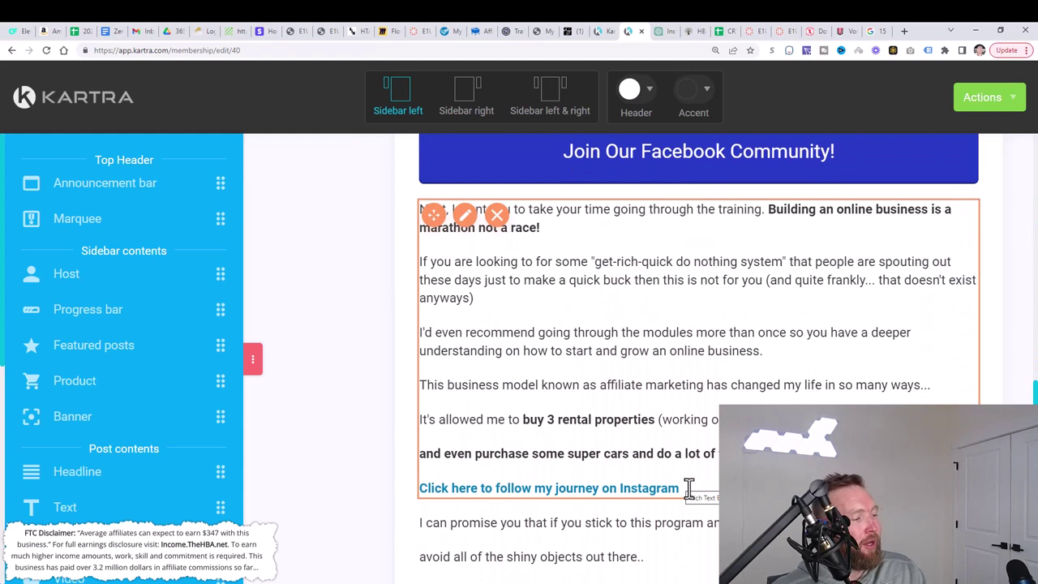
left_click(653, 488)
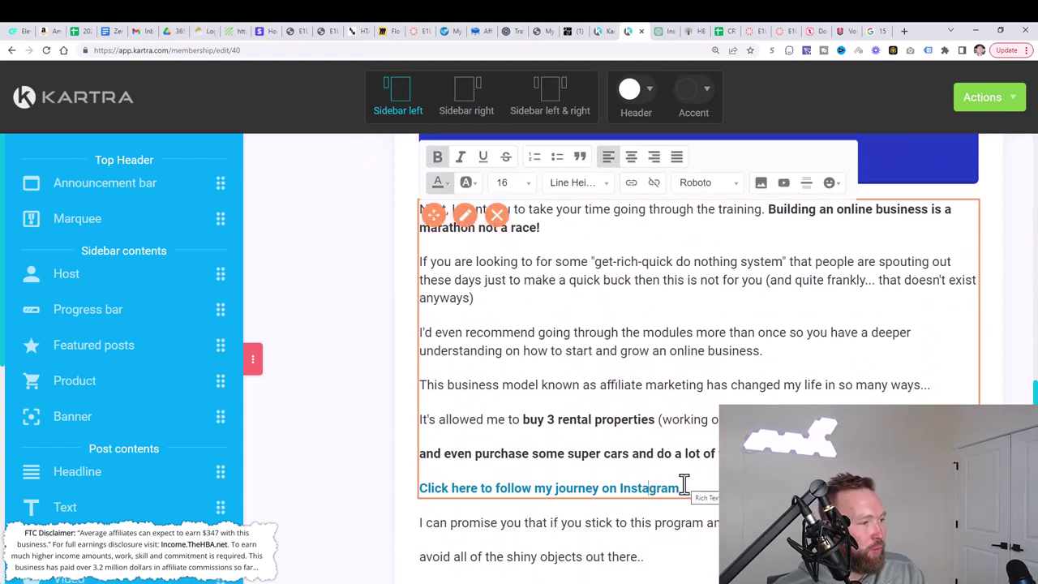
left_click_drag(678, 489, 417, 489)
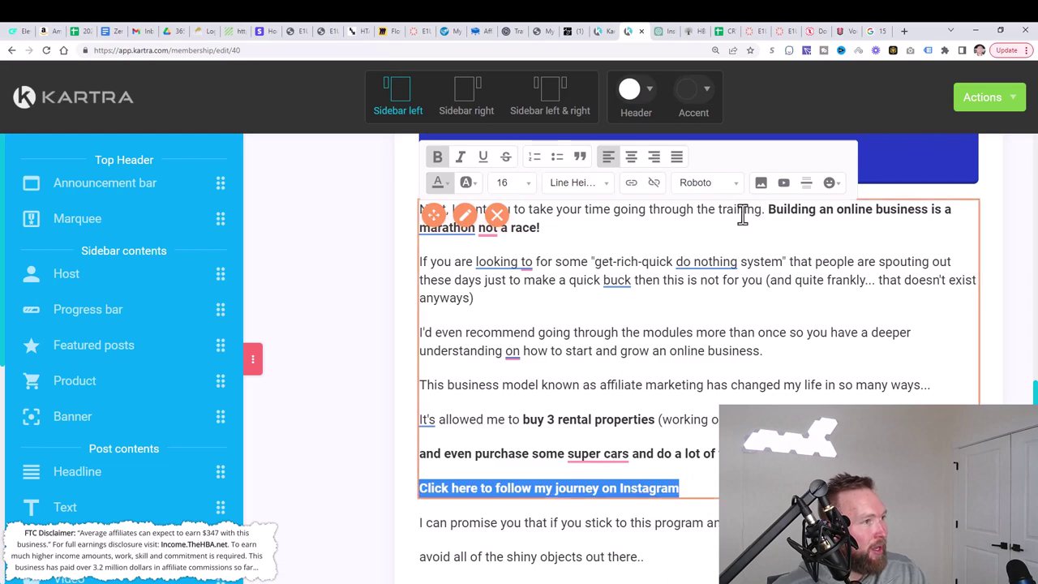
left_click(631, 183)
left_click(637, 485)
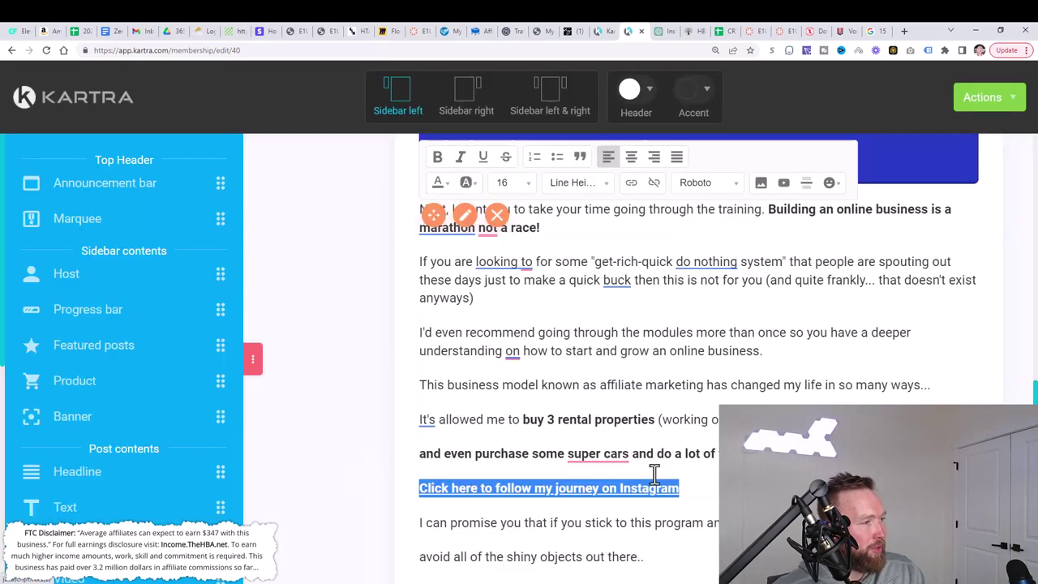
scroll(779, 389, "up", 15)
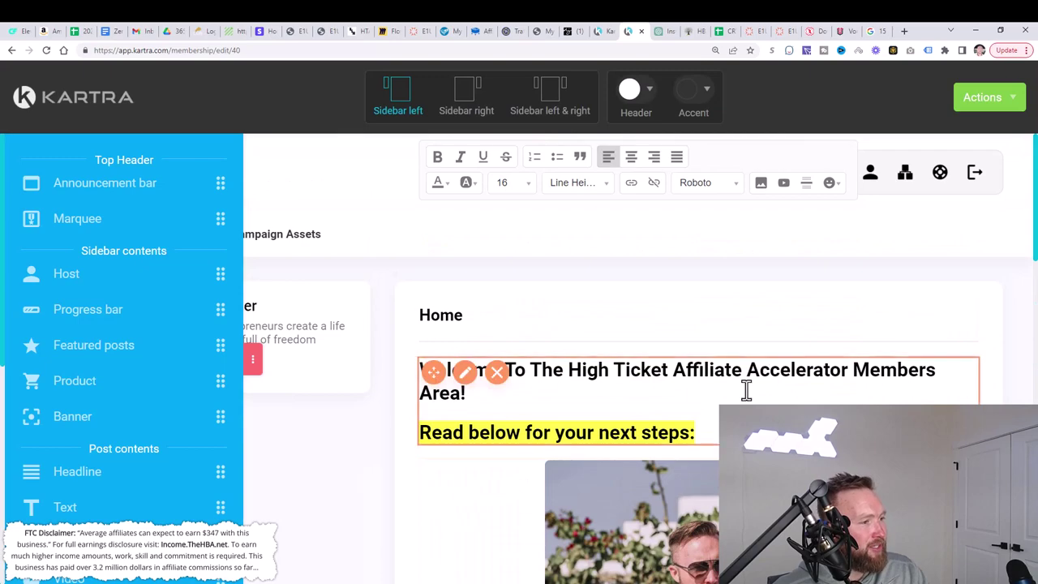
scroll(746, 389, "down", 6)
scroll(704, 470, "down", 8)
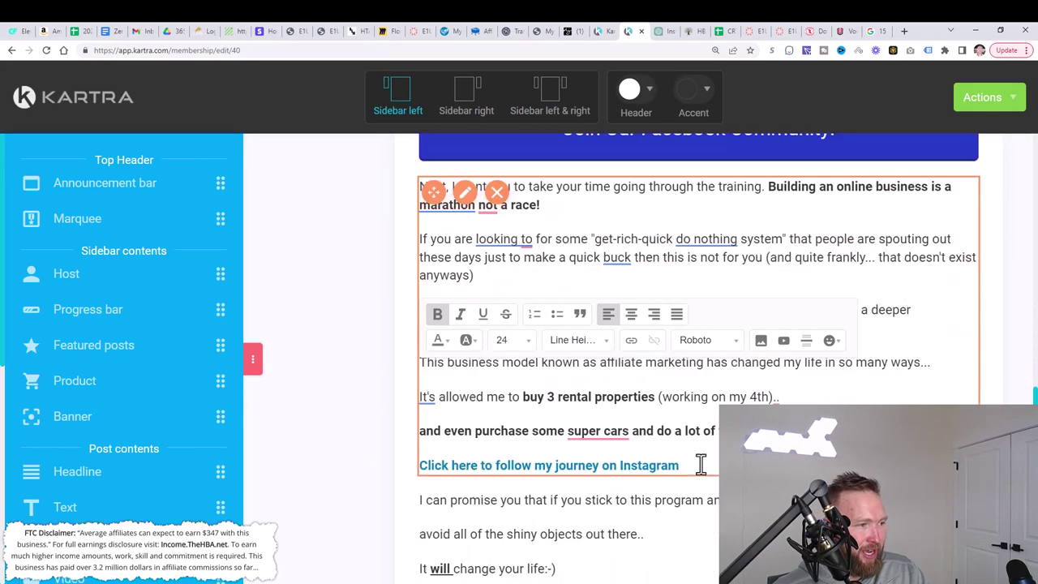
scroll(700, 462, "up", 15)
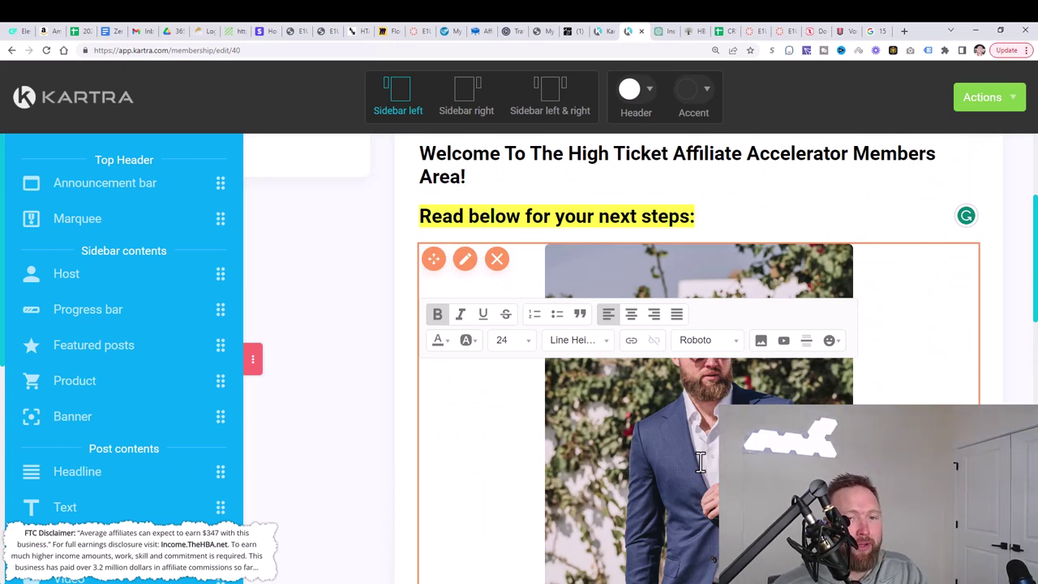
scroll(661, 454, "down", 8)
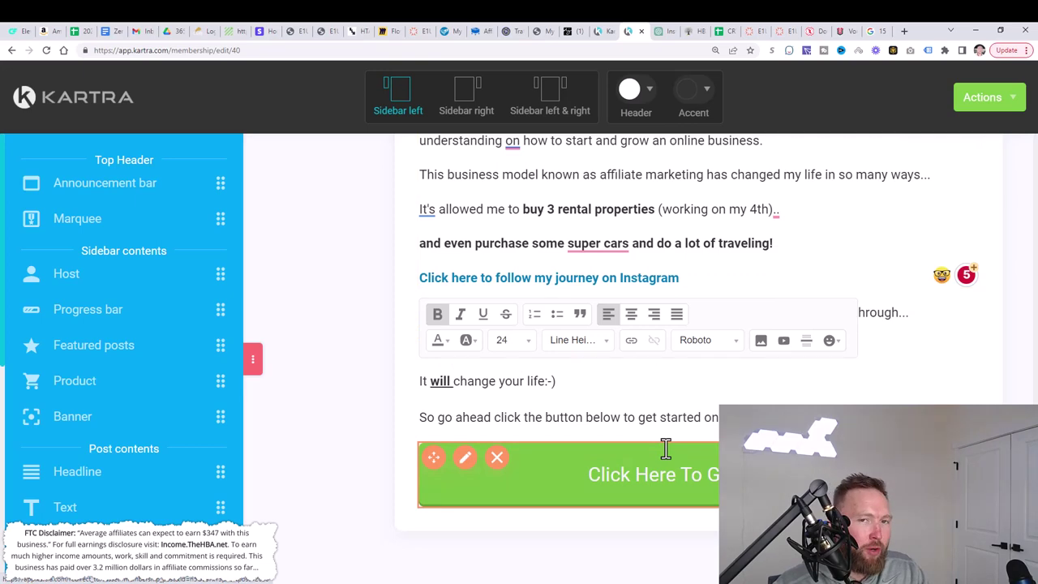
scroll(561, 366, "up", 3)
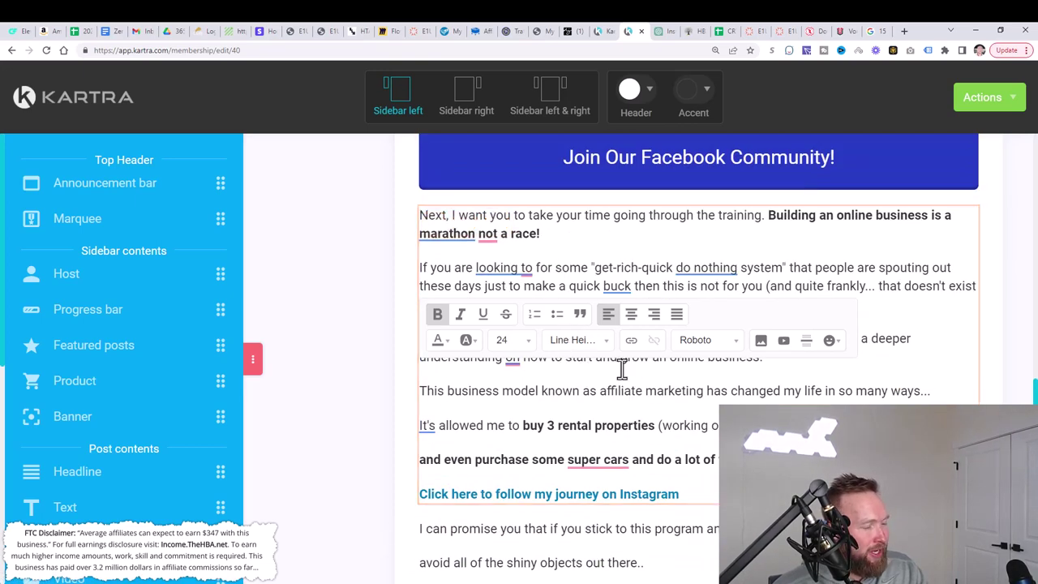
scroll(665, 381, "down", 3)
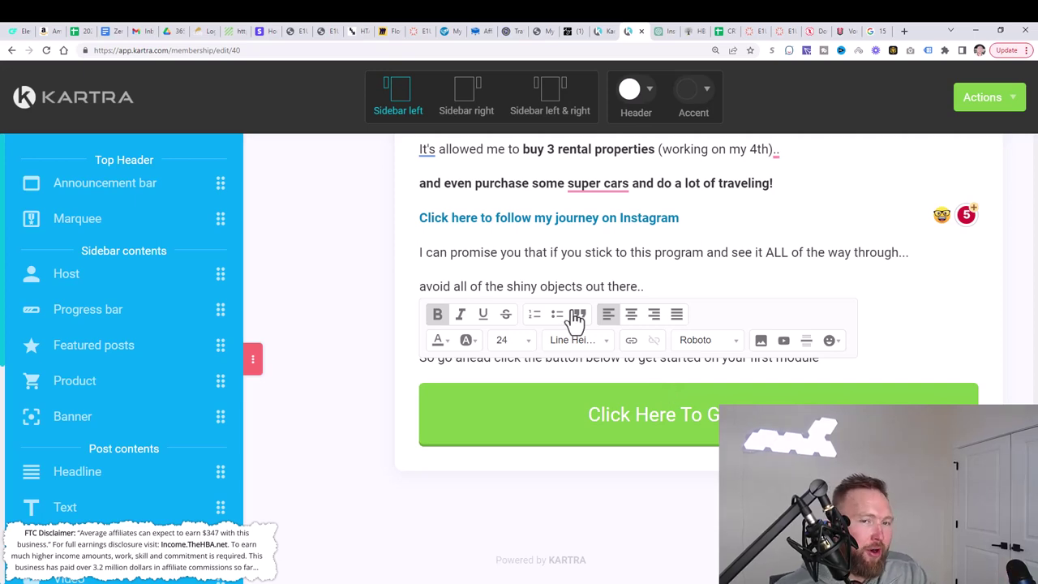
scroll(409, 284, "up", 15)
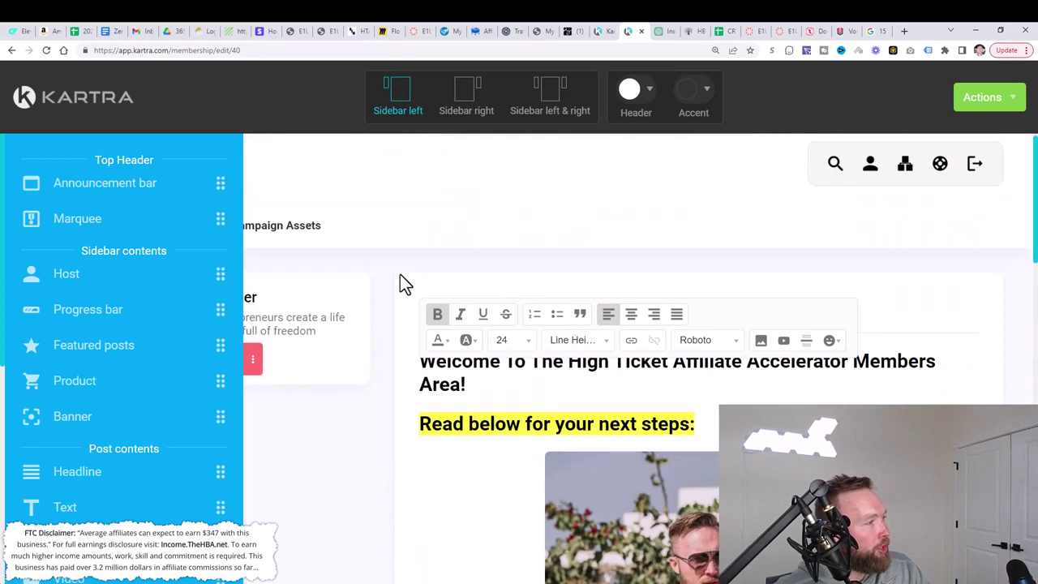
Step: Collapse the element panel and bring up the green Actions menu's preview and save options
left_click(255, 358)
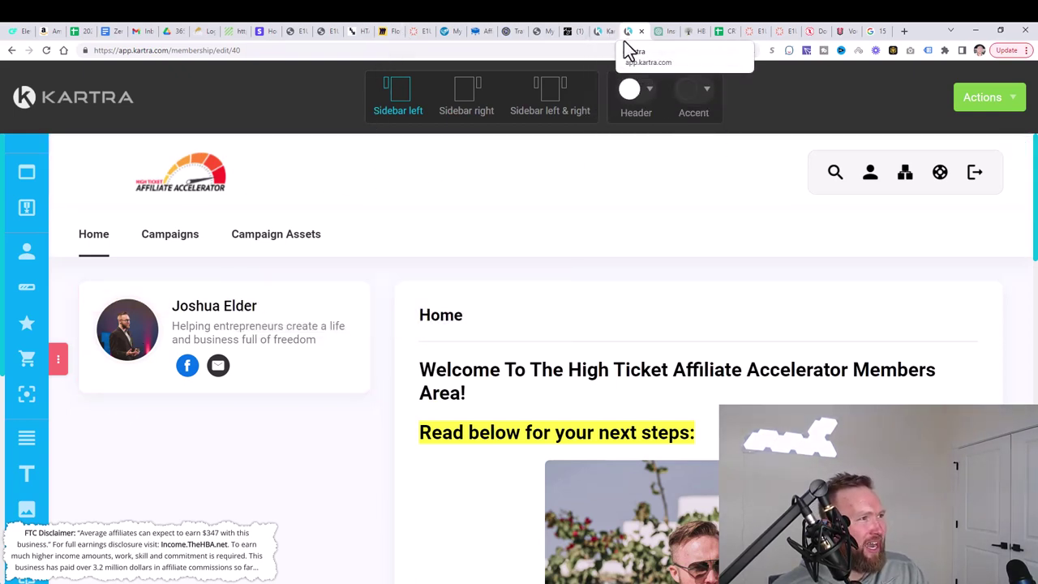
left_click(1014, 96)
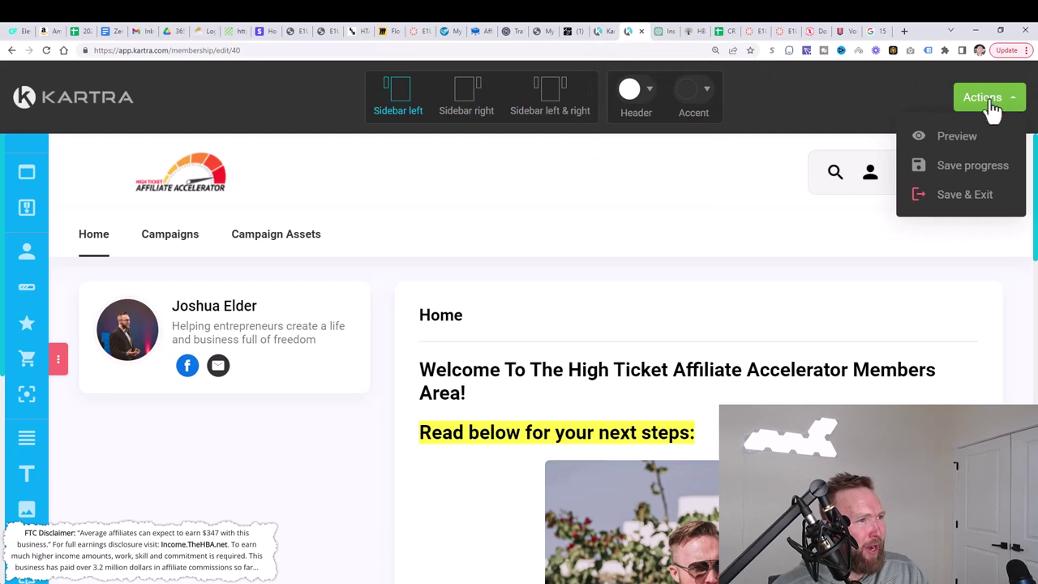
Step: Save and exit the membership builder, save the contents and comment settings, then go to Pages
left_click(951, 203)
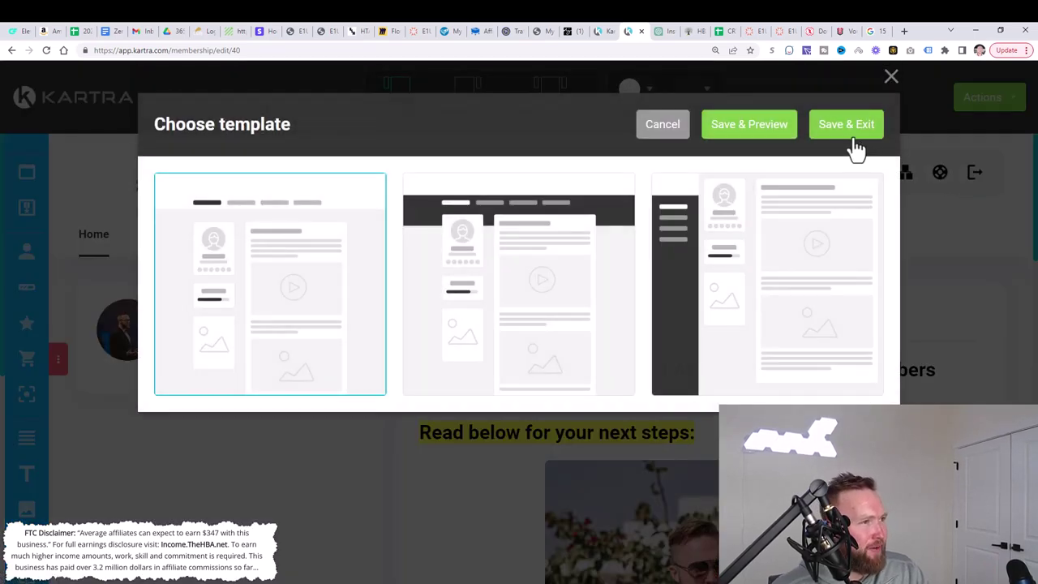
left_click(849, 134)
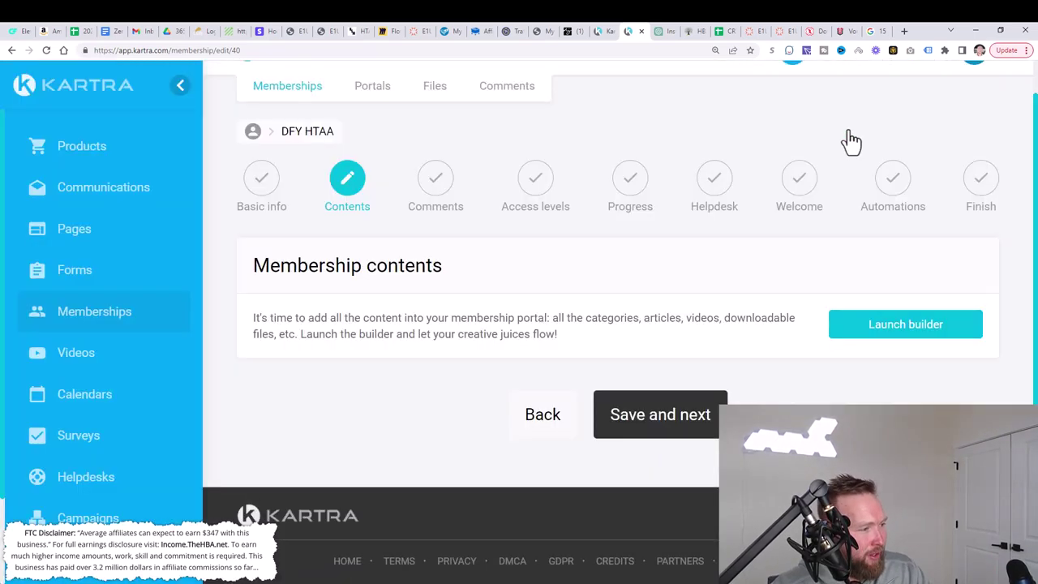
left_click(644, 438)
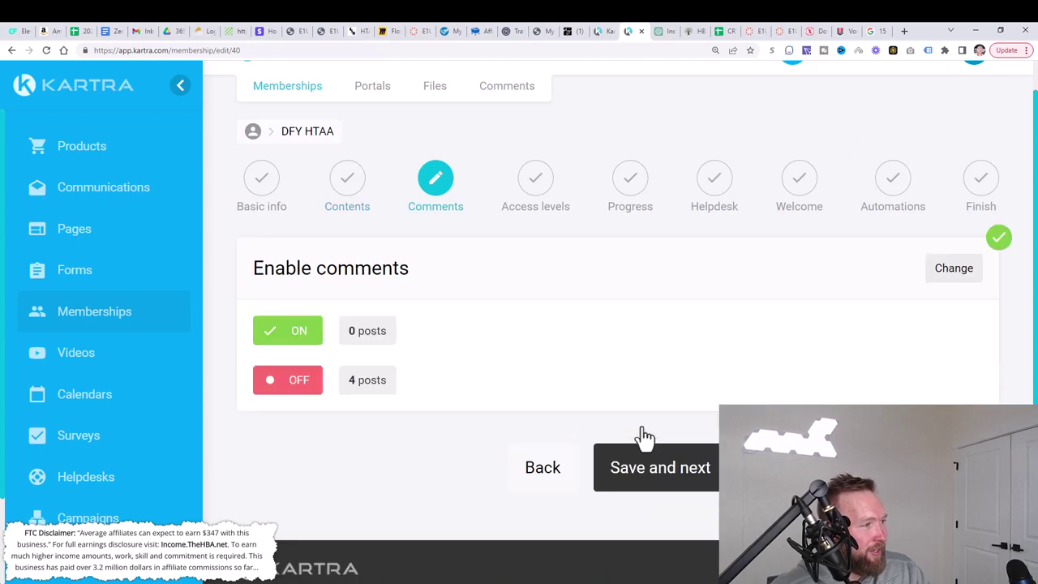
left_click(681, 461)
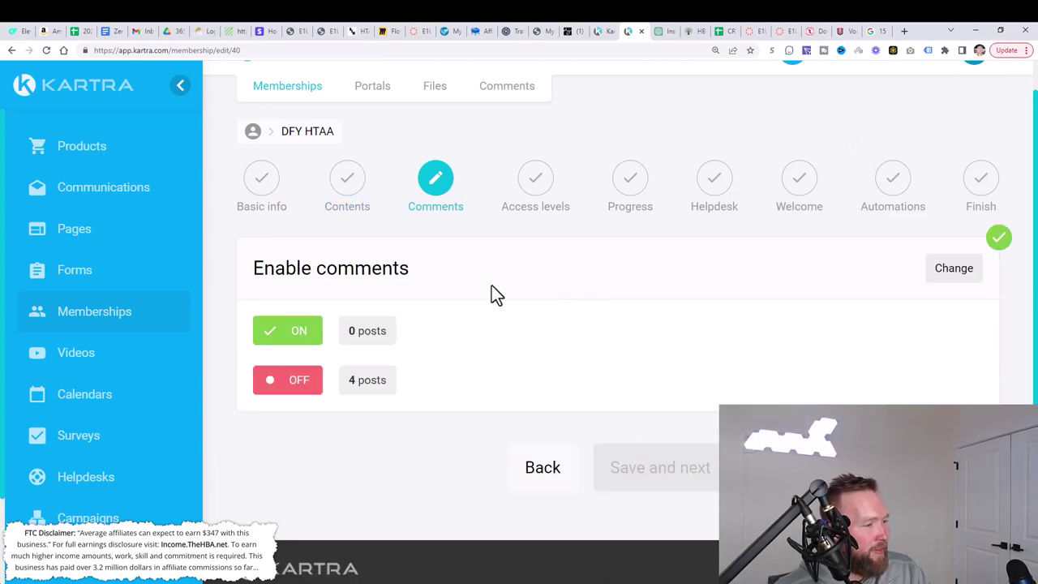
left_click(93, 234)
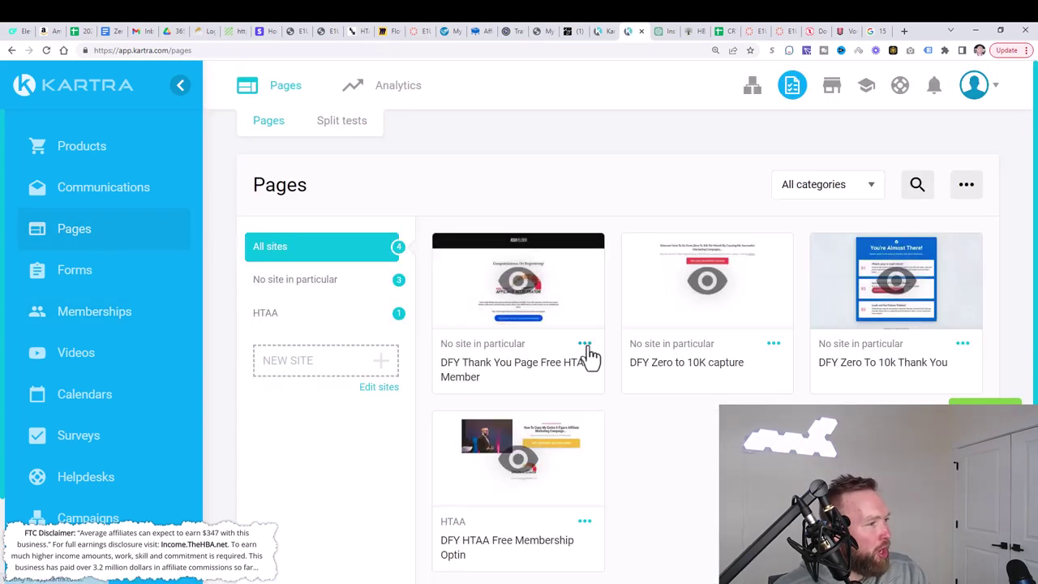
Step: Copy the direct page URL of the DFY Zero to 10K capture page, then close the publishing window
left_click(773, 347)
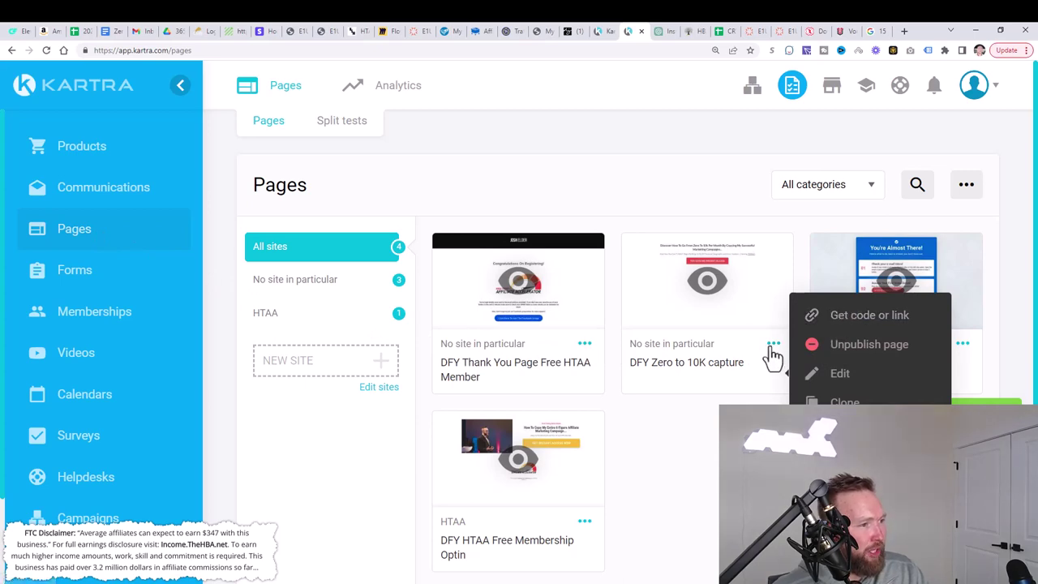
left_click(839, 318)
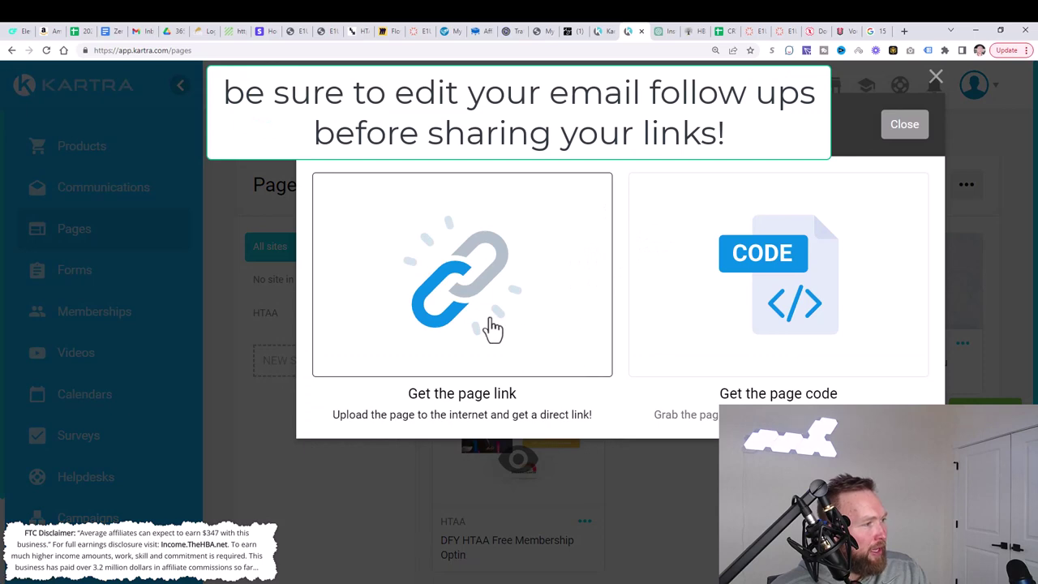
left_click(491, 329)
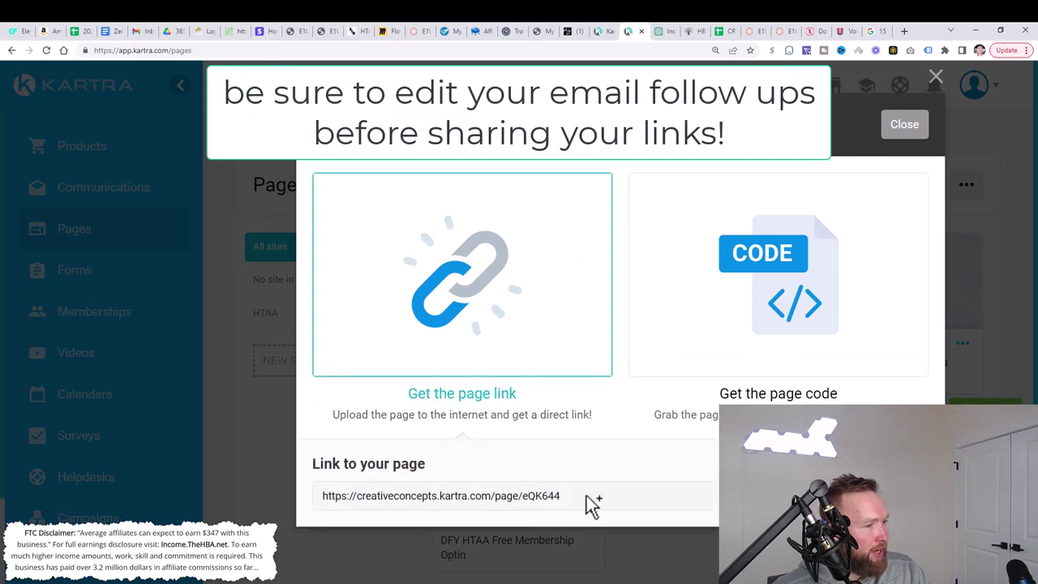
left_click_drag(589, 504, 325, 508)
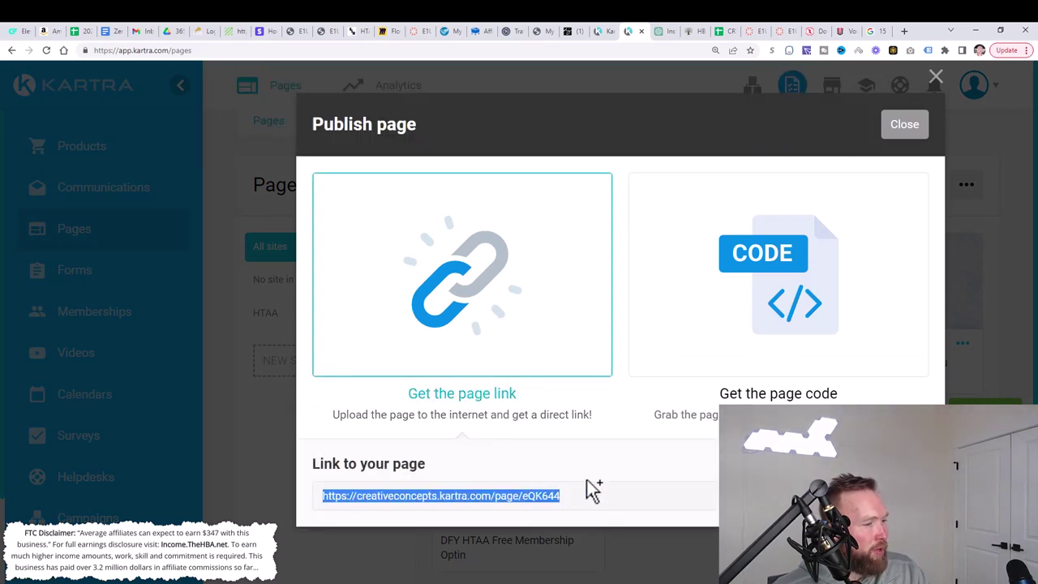
left_click(835, 495)
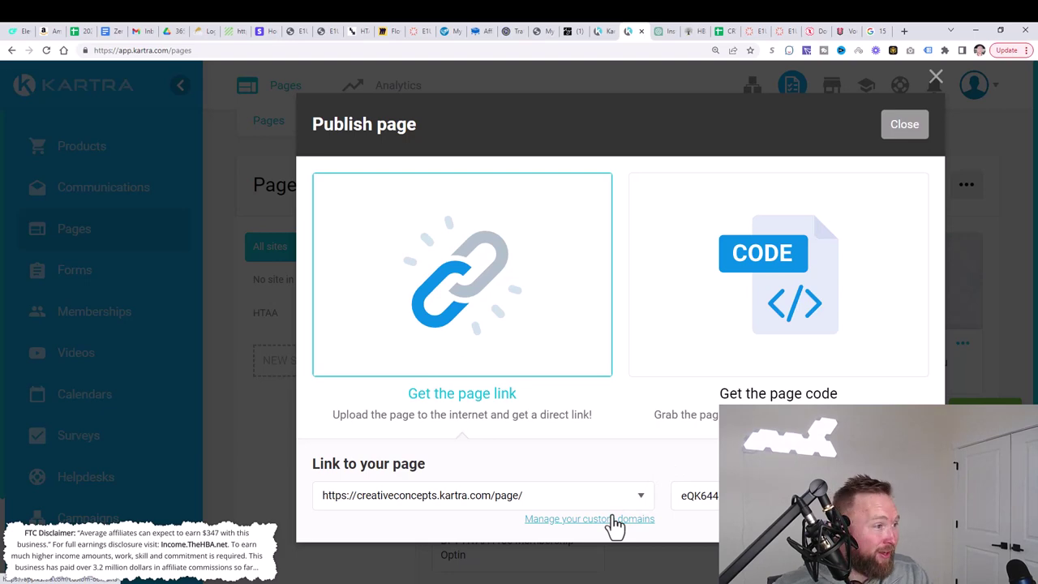
left_click(888, 132)
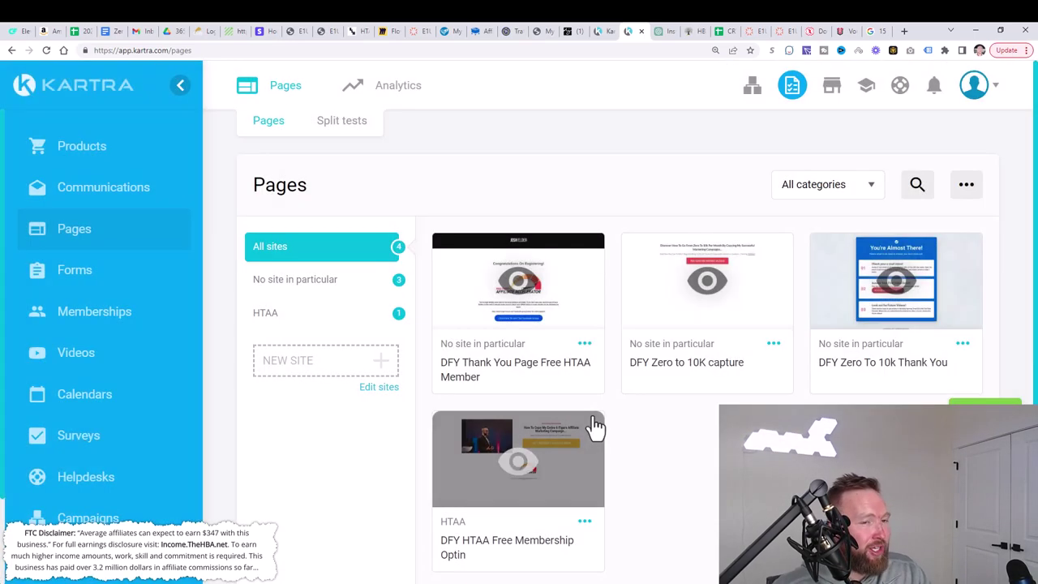